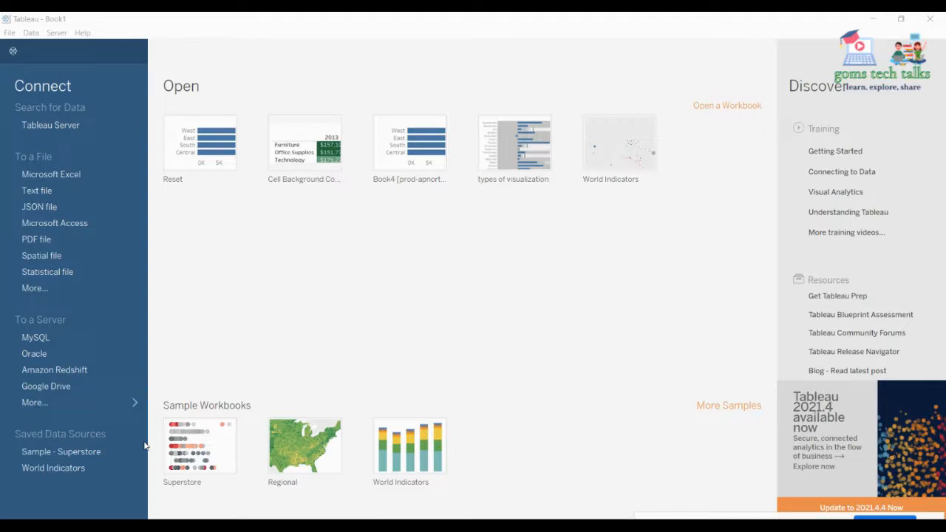
# - Open the Sample - Superstore saved data source
pyautogui.click(52, 454)
pyautogui.click(51, 454)
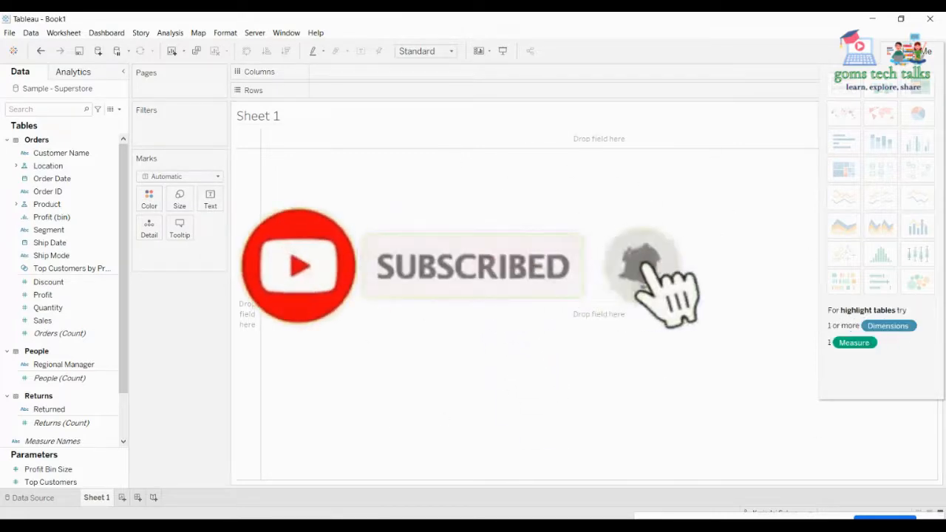
# - Select Segment and Sales and build a stacked bar chart with Show Me
pyautogui.click(889, 52)
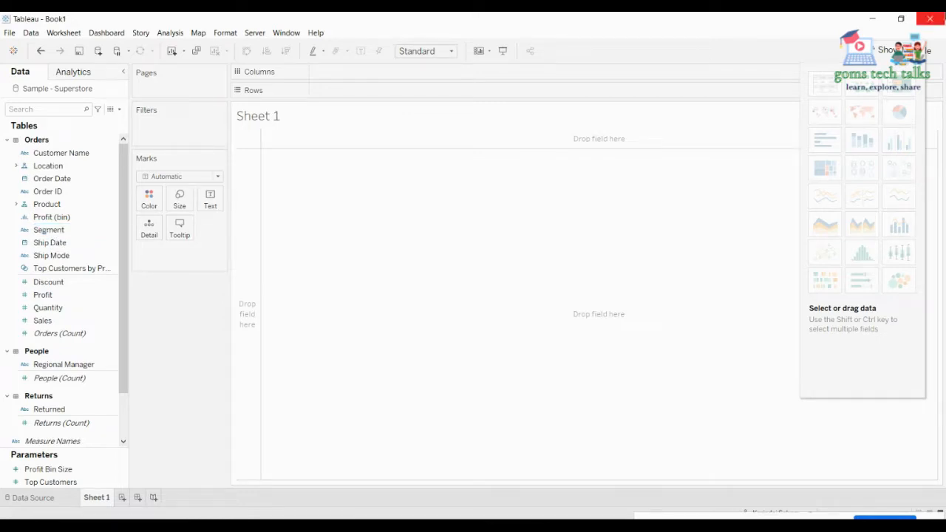
pyautogui.moveTo(891, 52); pyautogui.dragTo(225, 102)
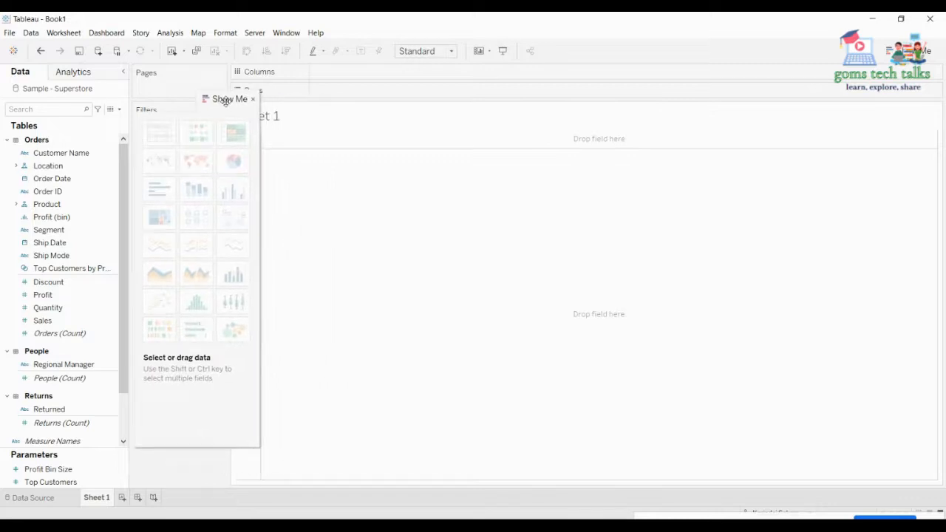
pyautogui.click(40, 231)
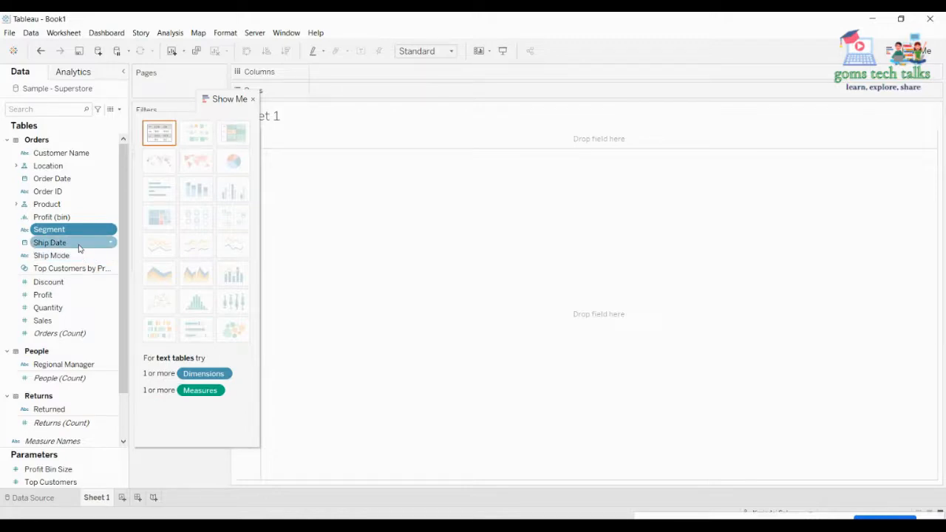
pyautogui.keyDown('ctrl'); pyautogui.click(63, 328); pyautogui.keyUp('ctrl')
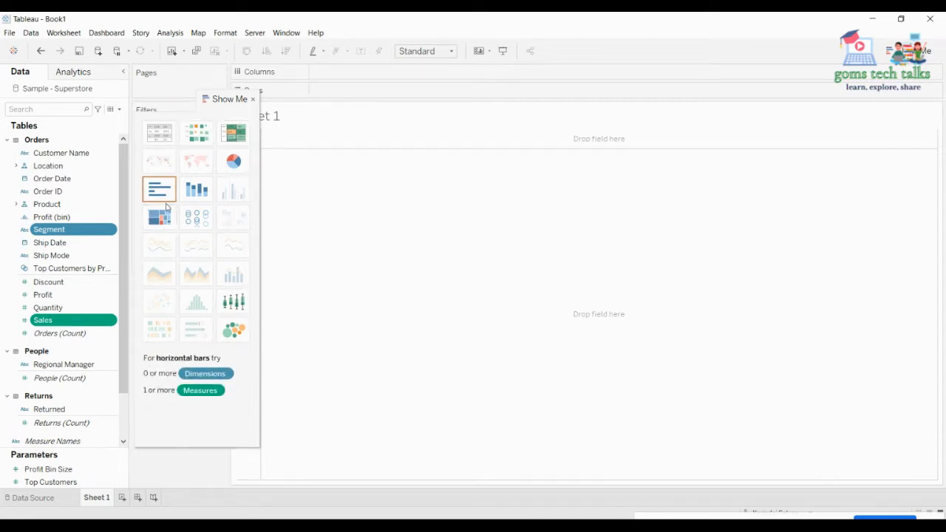
pyautogui.moveTo(233, 99); pyautogui.dragTo(916, 55)
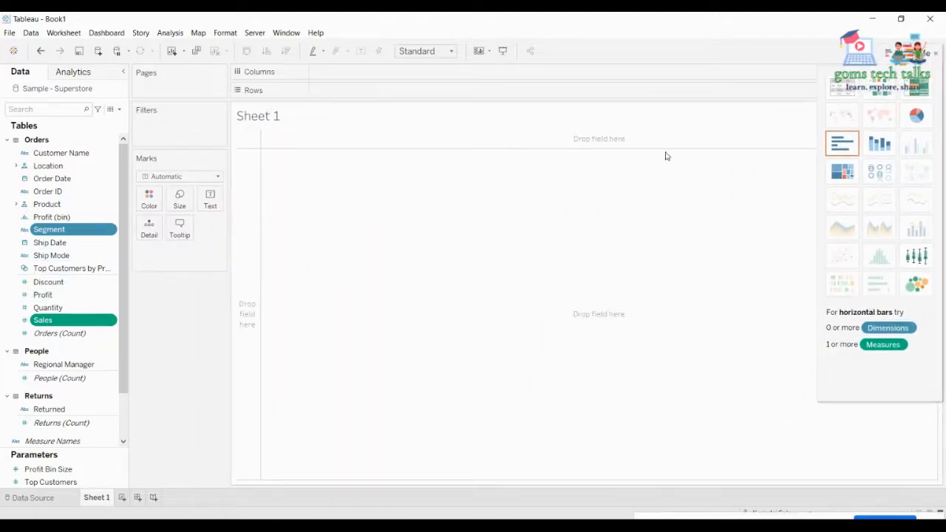
pyautogui.click(876, 148)
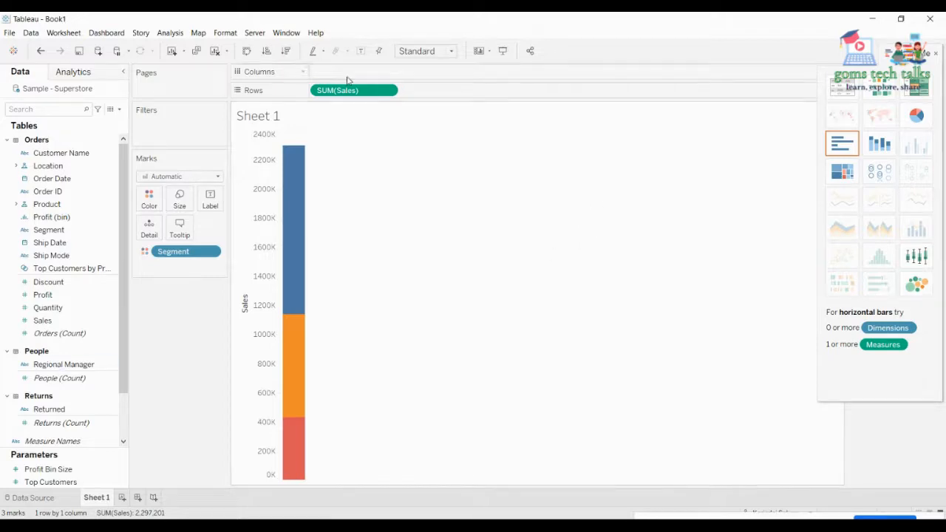
# - Clear the stacked chart and build a bar chart with Segment on Columns and Sales on Rows
pyautogui.moveTo(363, 92); pyautogui.dragTo(113, 406)
pyautogui.moveTo(185, 252); pyautogui.dragTo(166, 384)
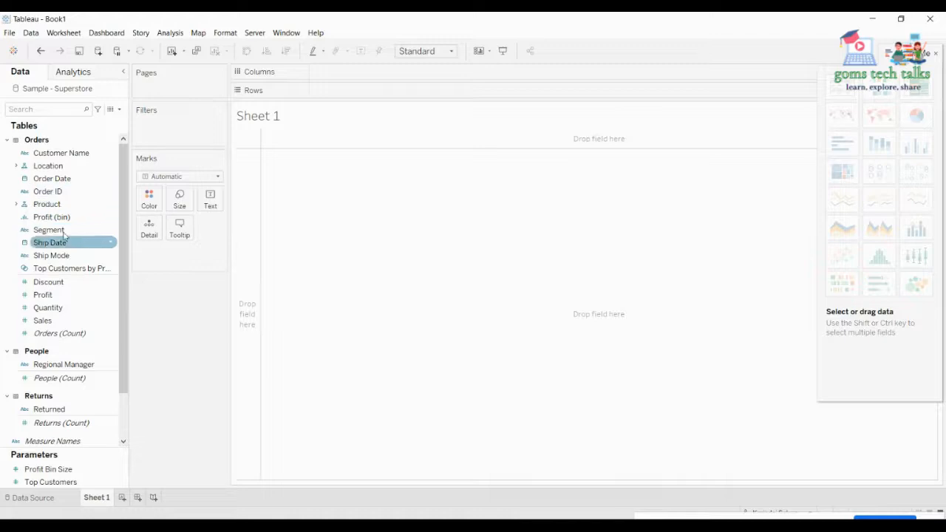
pyautogui.moveTo(64, 230); pyautogui.dragTo(342, 94)
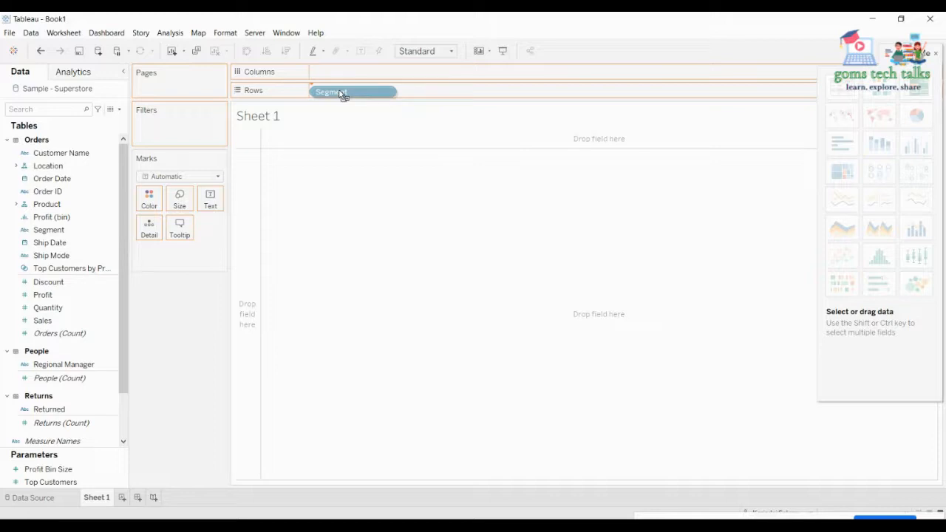
pyautogui.moveTo(343, 95); pyautogui.dragTo(345, 74)
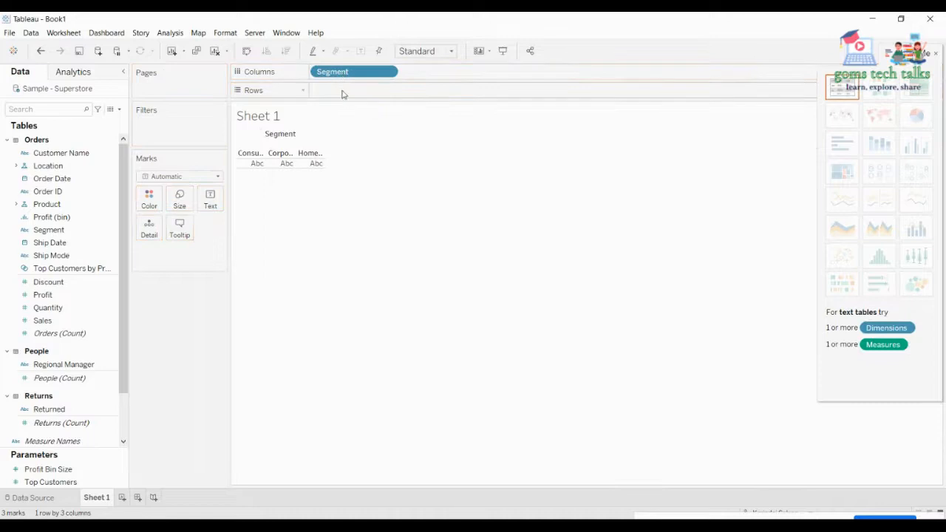
pyautogui.click(44, 321)
pyautogui.moveTo(44, 321); pyautogui.dragTo(328, 93)
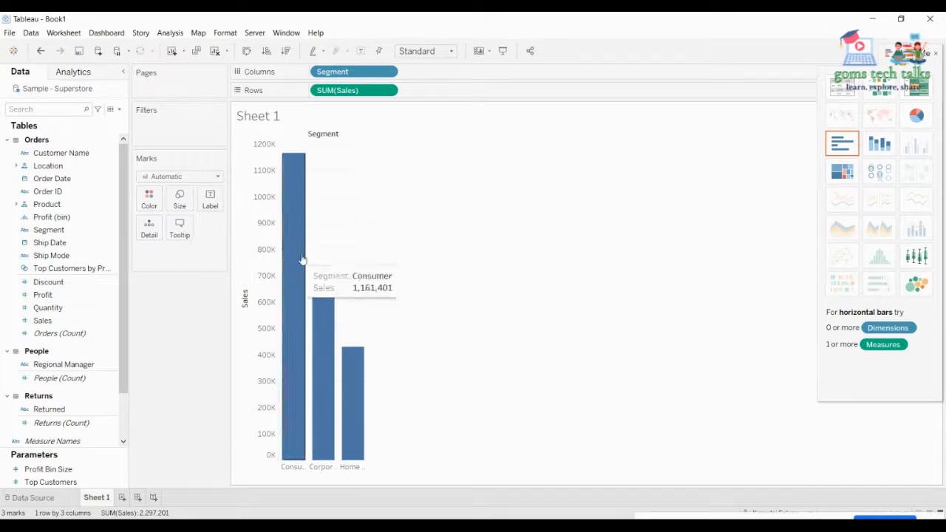
# - Clear the shelves and build a horizontal bar chart with Sales on Columns and Segment on Rows
pyautogui.moveTo(318, 288)
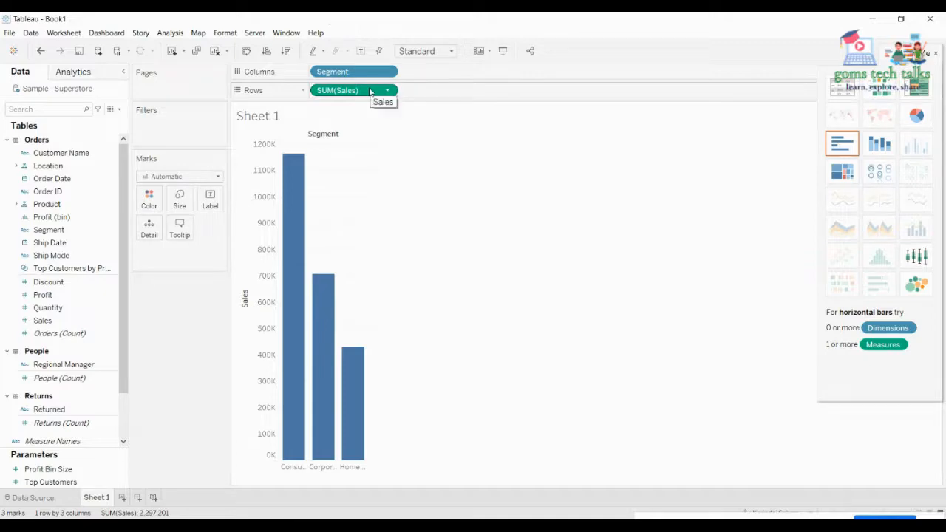
pyautogui.moveTo(357, 97); pyautogui.dragTo(473, 195)
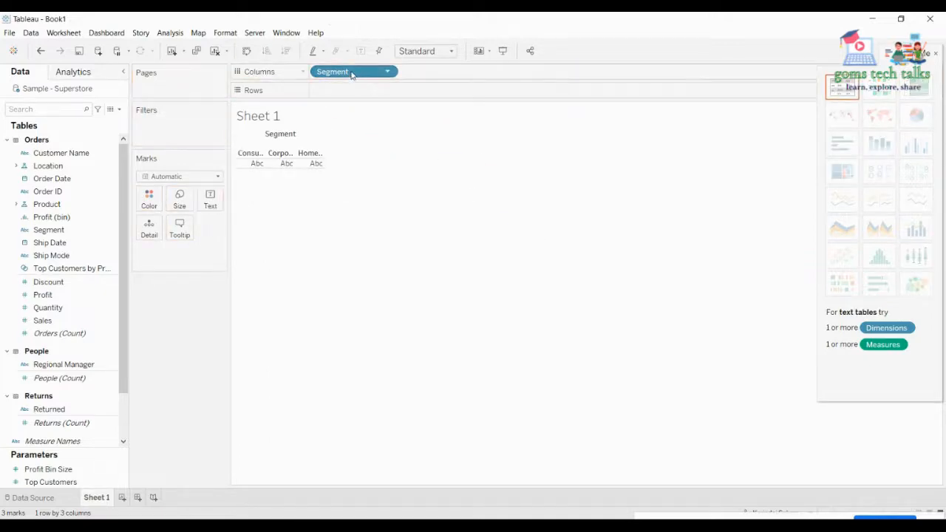
pyautogui.moveTo(353, 74); pyautogui.dragTo(557, 204)
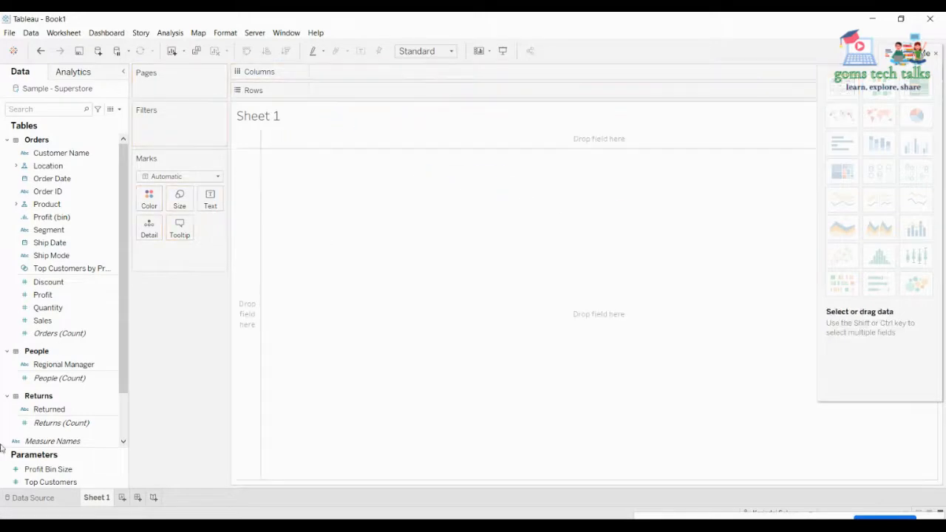
pyautogui.moveTo(52, 320)
pyautogui.mouseDown()
pyautogui.moveTo(362, 72)
pyautogui.moveTo(332, 74)
pyautogui.mouseUp()
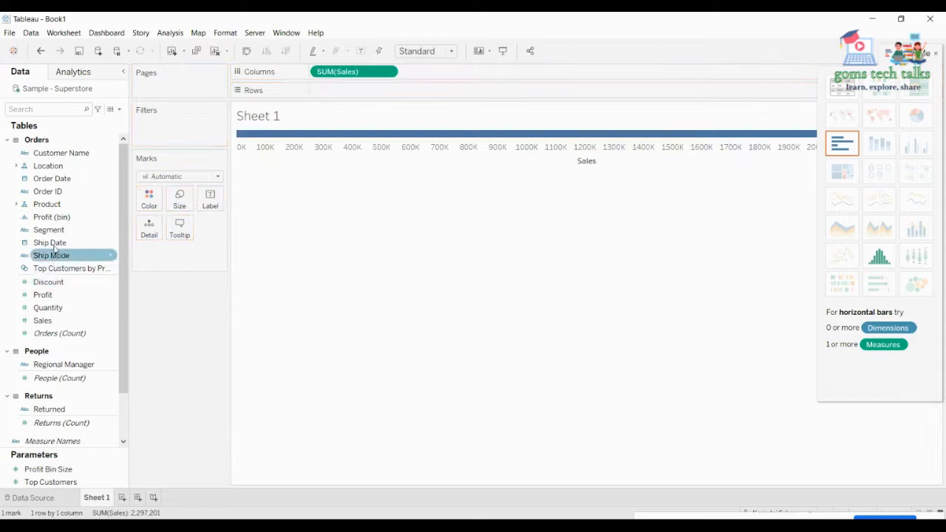
pyautogui.moveTo(49, 230); pyautogui.dragTo(337, 91)
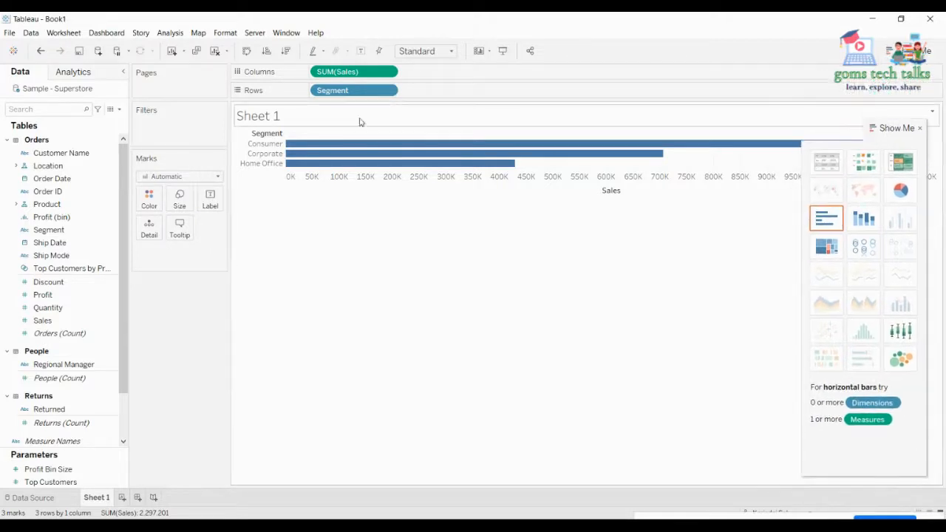
# - Clear the shelves and rebuild the vertical bar chart with Segment on Columns and Sales on Rows
pyautogui.moveTo(364, 92); pyautogui.dragTo(338, 213)
pyautogui.moveTo(343, 71); pyautogui.dragTo(36, 280)
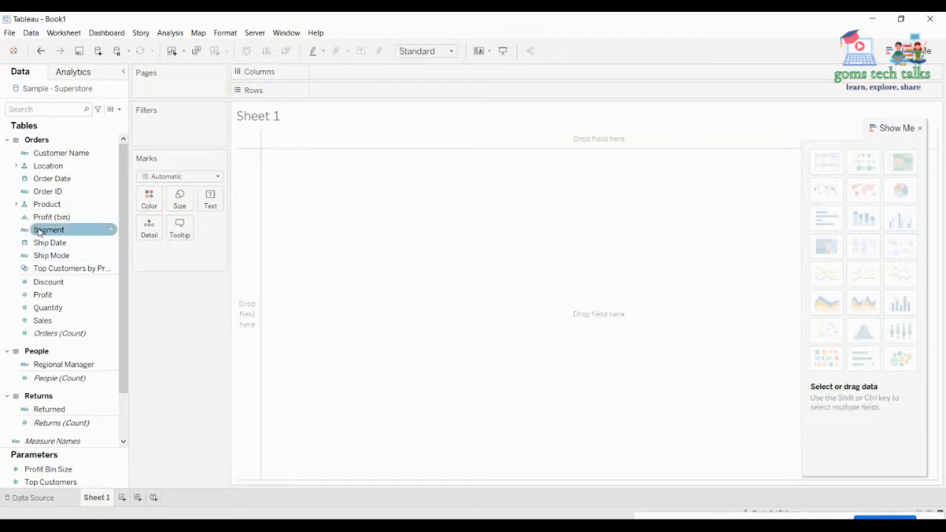
pyautogui.moveTo(40, 231); pyautogui.dragTo(309, 85)
pyautogui.moveTo(321, 75); pyautogui.dragTo(334, 75)
pyautogui.moveTo(42, 320); pyautogui.dragTo(336, 92)
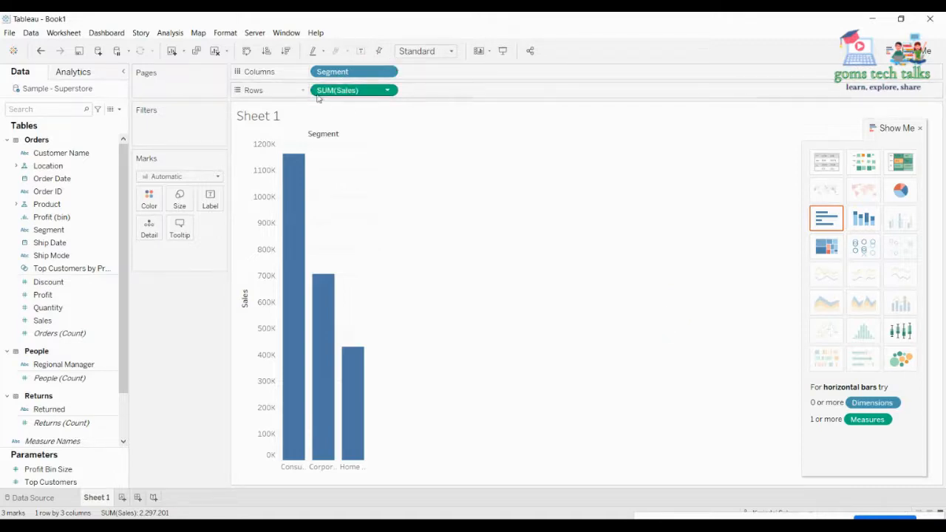
# - Open the Sales pill's measure aggregation options and close them without changing anything
pyautogui.click(387, 90)
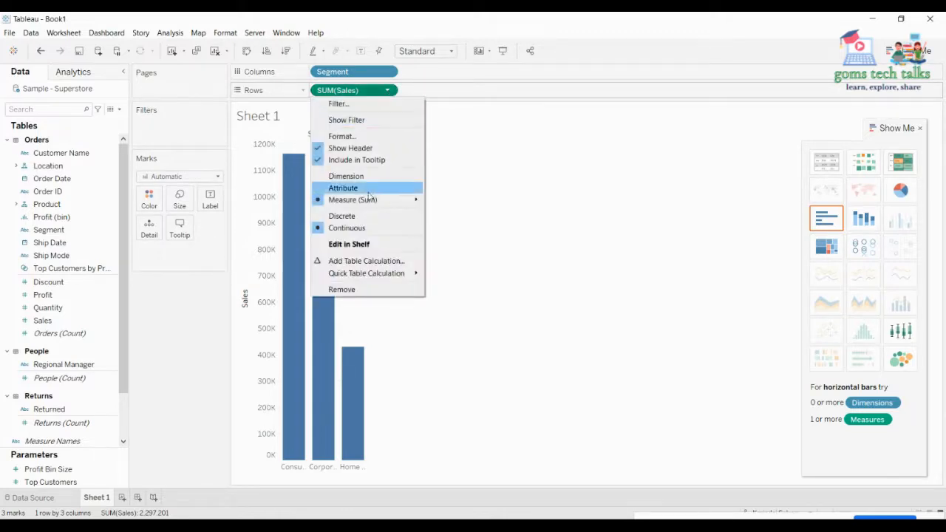
pyautogui.moveTo(363, 204)
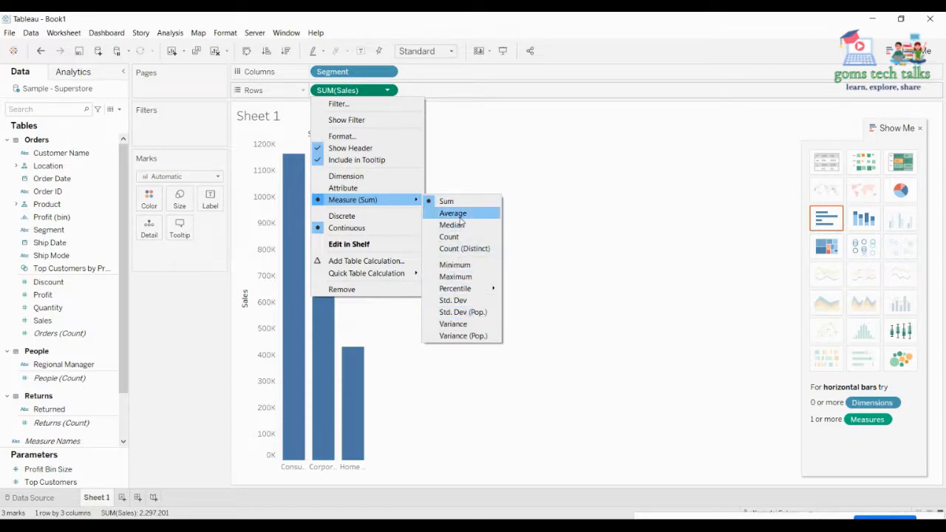
pyautogui.click(443, 167)
pyautogui.moveTo(291, 231)
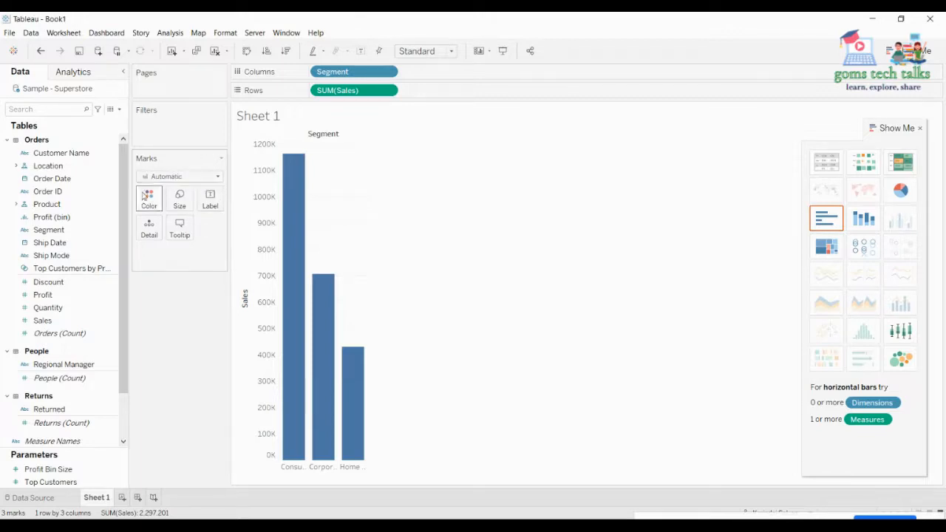
# - Try the Line, Area and Square mark types, then return the mark type to Automatic
pyautogui.click(218, 177)
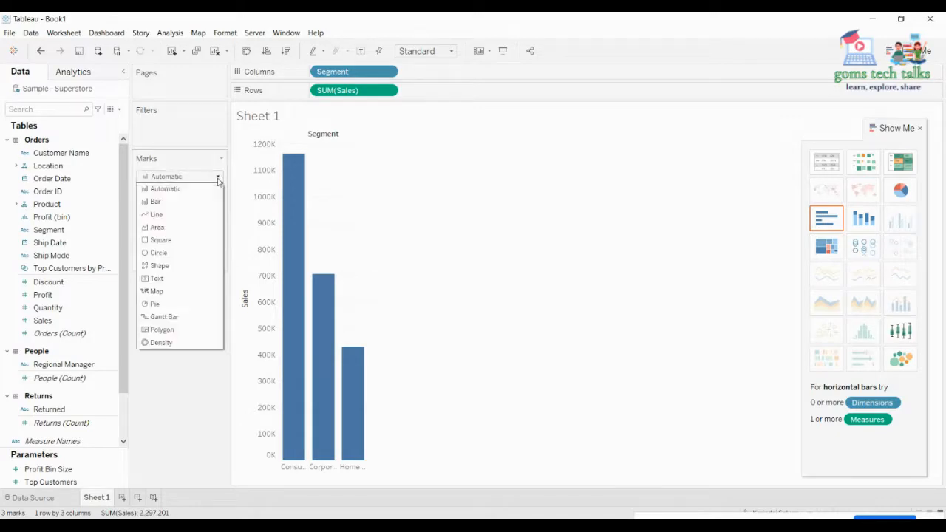
pyautogui.click(157, 214)
pyautogui.click(170, 177)
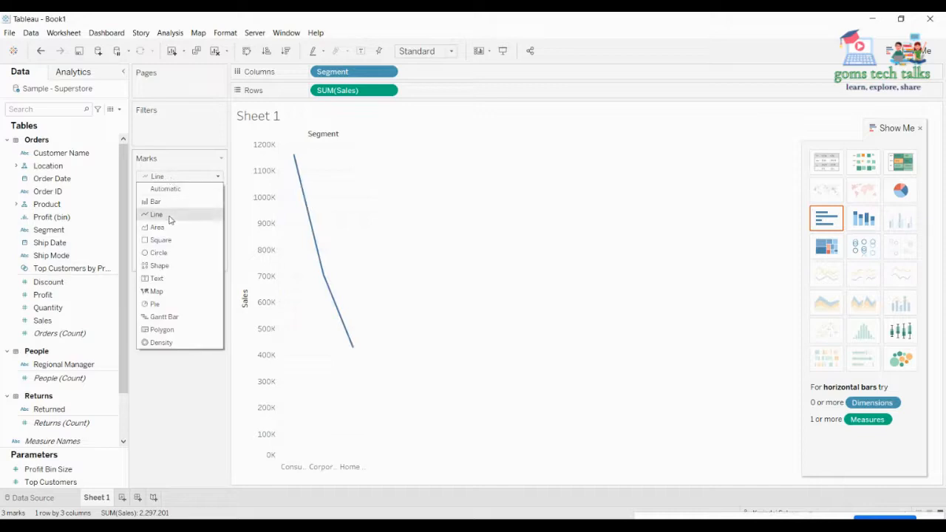
pyautogui.click(170, 227)
pyautogui.click(183, 177)
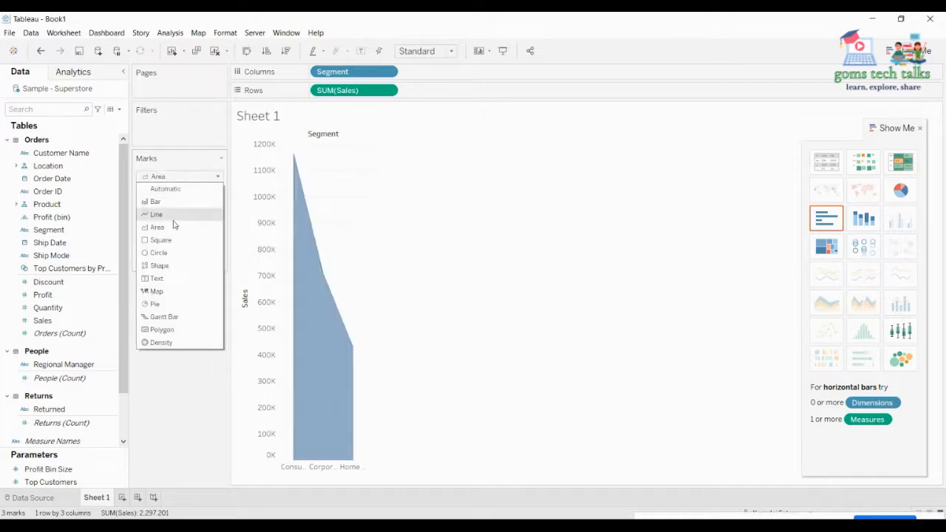
pyautogui.click(162, 240)
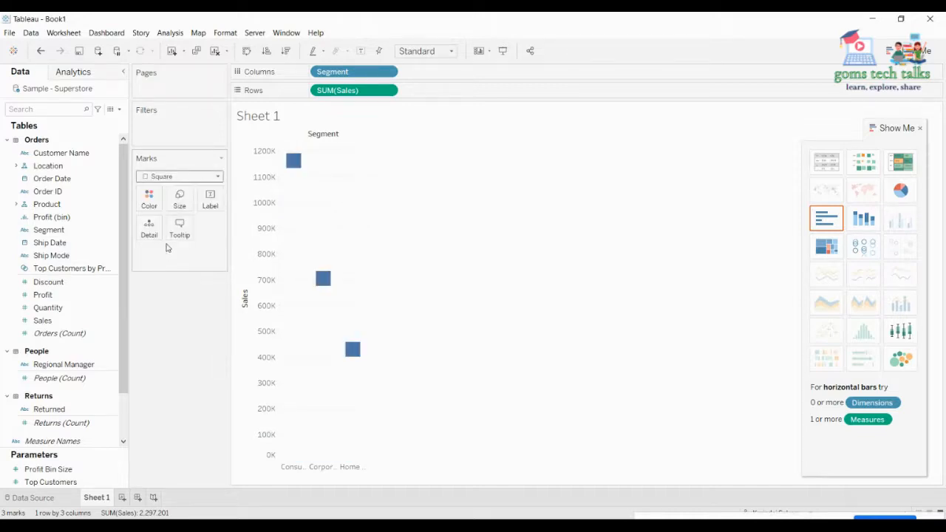
pyautogui.click(190, 178)
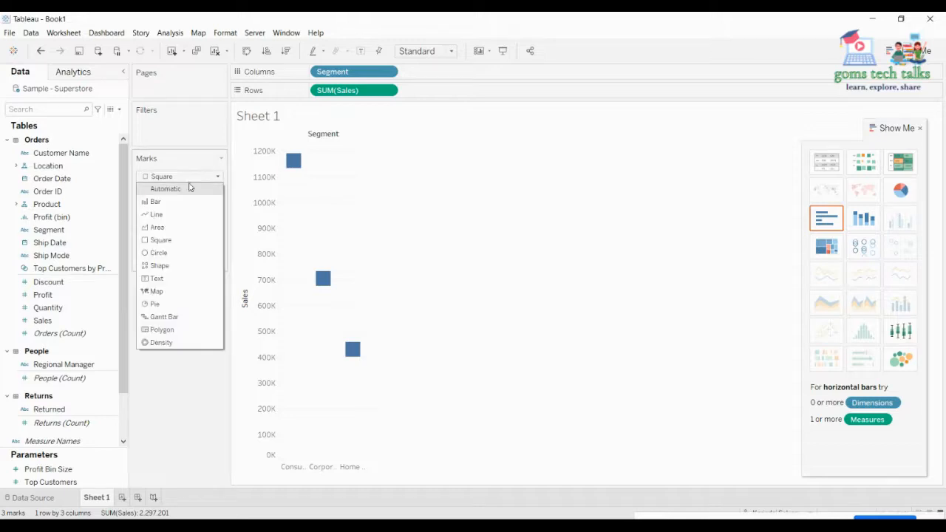
pyautogui.click(189, 190)
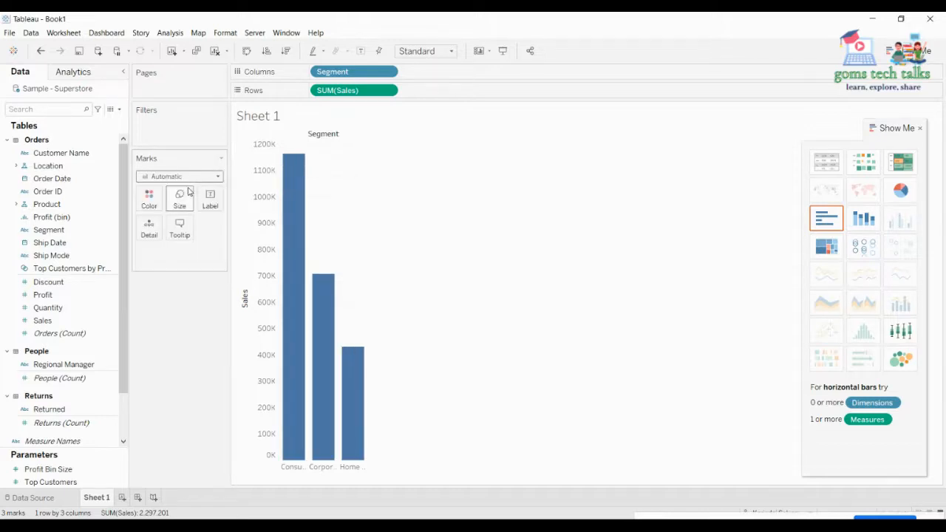
# - Try several bar colors from the color palette, ending with yellow
pyautogui.click(149, 198)
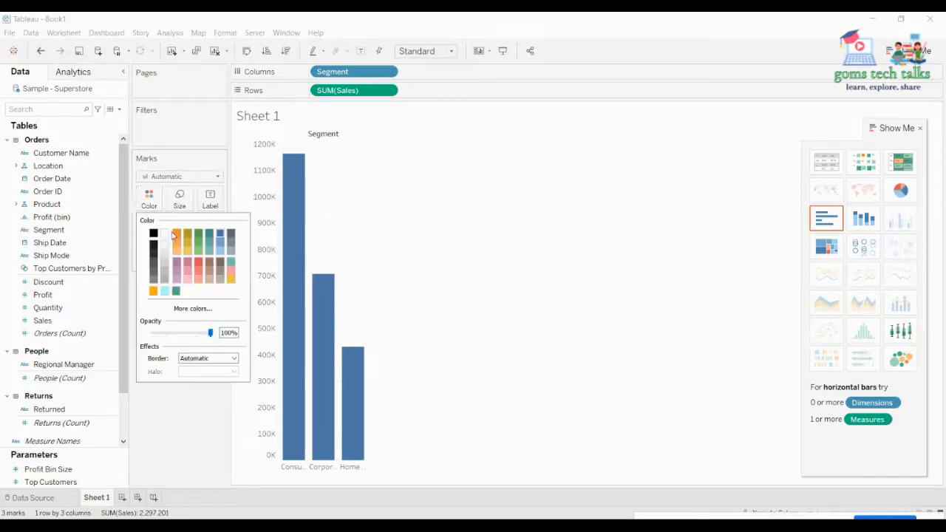
pyautogui.click(198, 251)
pyautogui.click(154, 206)
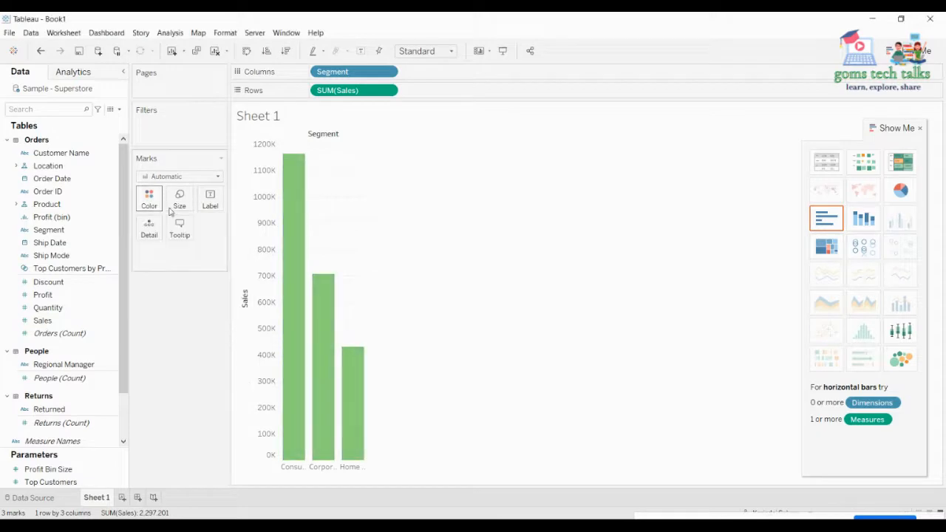
pyautogui.click(151, 201)
pyautogui.click(230, 235)
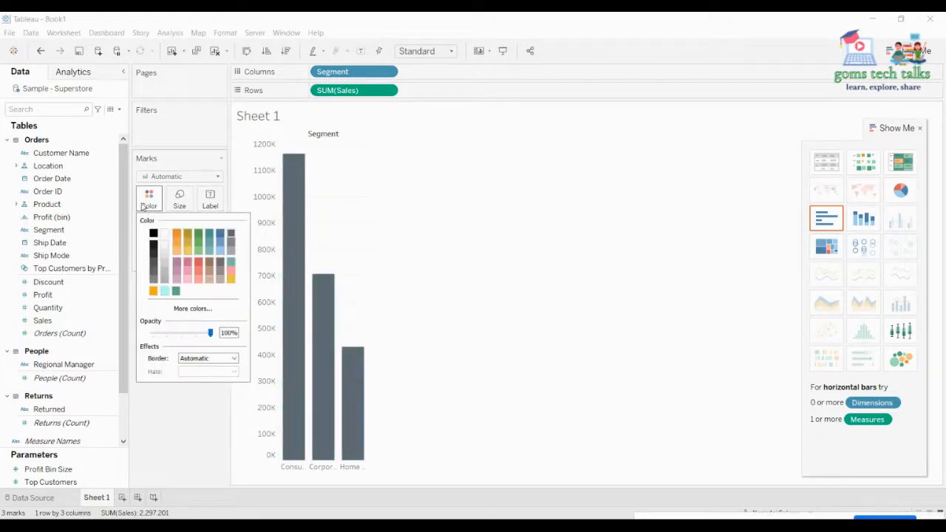
pyautogui.click(148, 201)
pyautogui.click(150, 198)
pyautogui.click(220, 264)
pyautogui.click(150, 201)
pyautogui.click(151, 207)
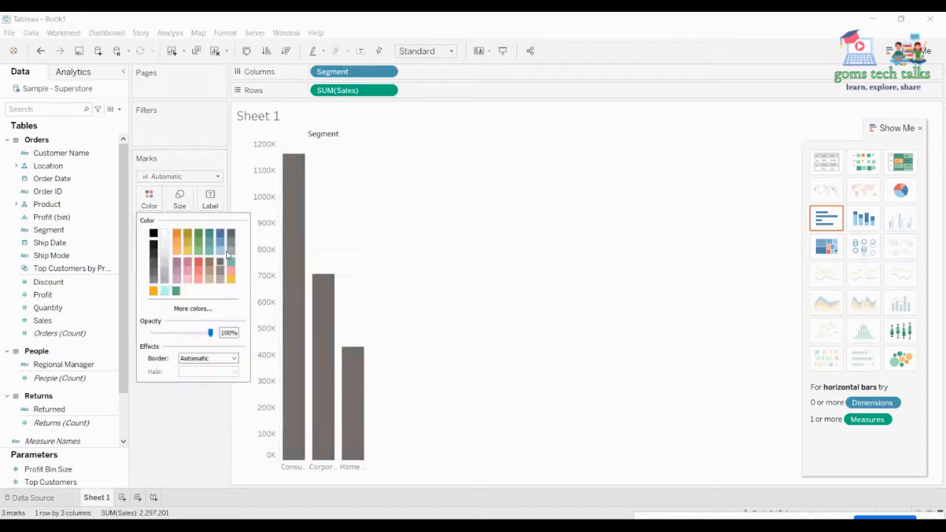
pyautogui.click(231, 234)
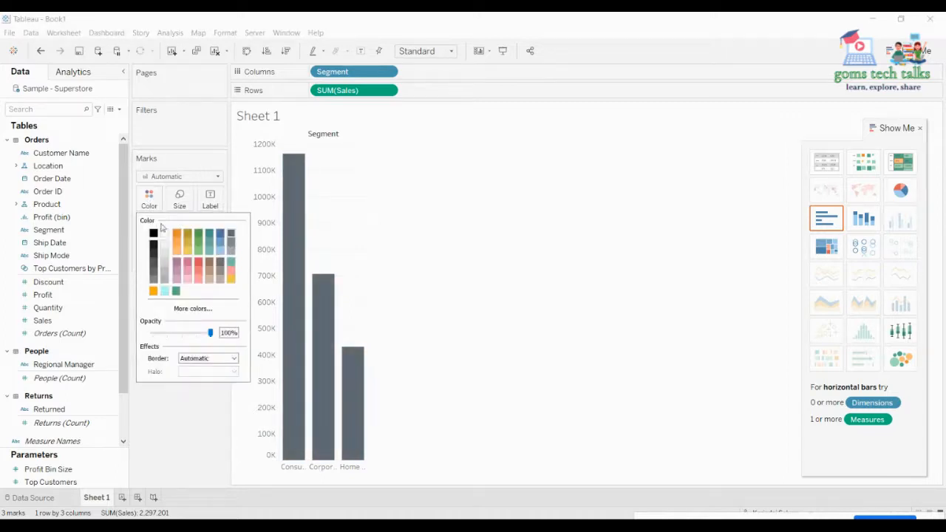
pyautogui.click(187, 251)
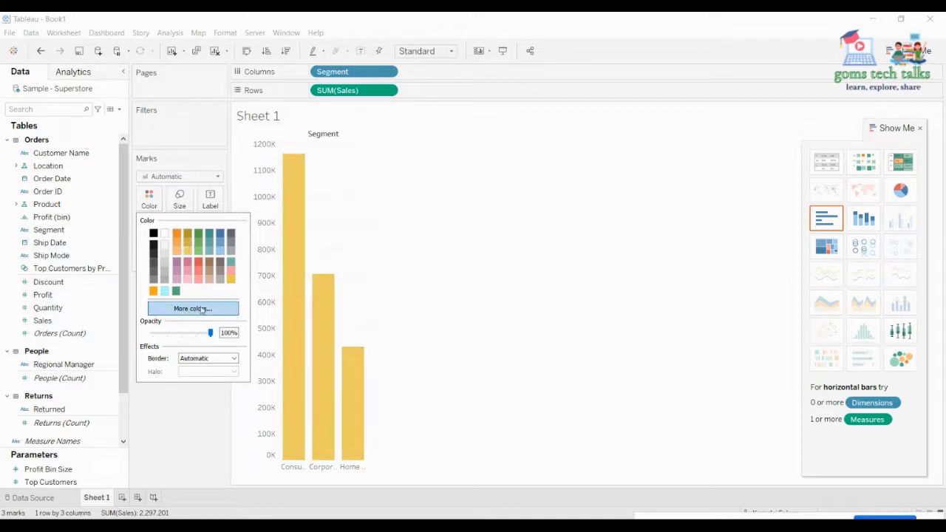
# - Pick a custom light blue bar color #8bb7f1 from the full color picker
pyautogui.click(202, 309)
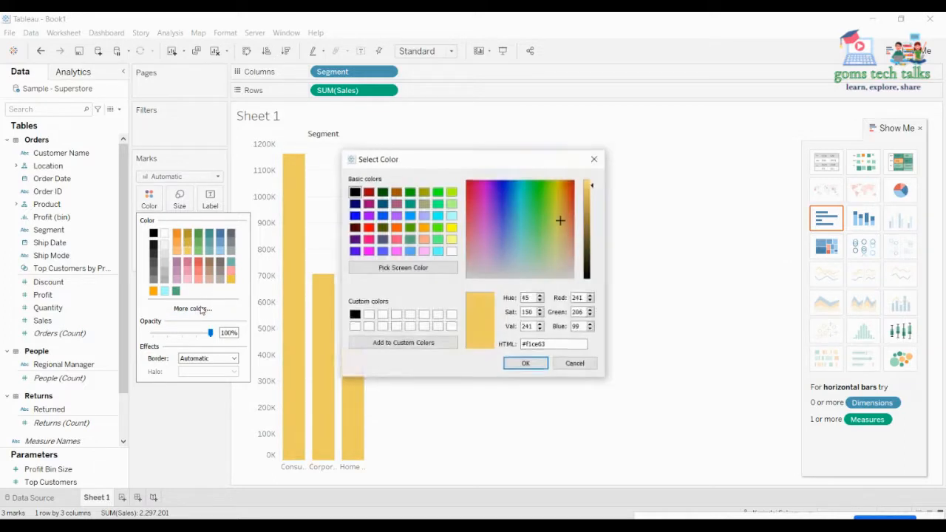
pyautogui.click(507, 243)
pyautogui.click(500, 191)
pyautogui.click(548, 208)
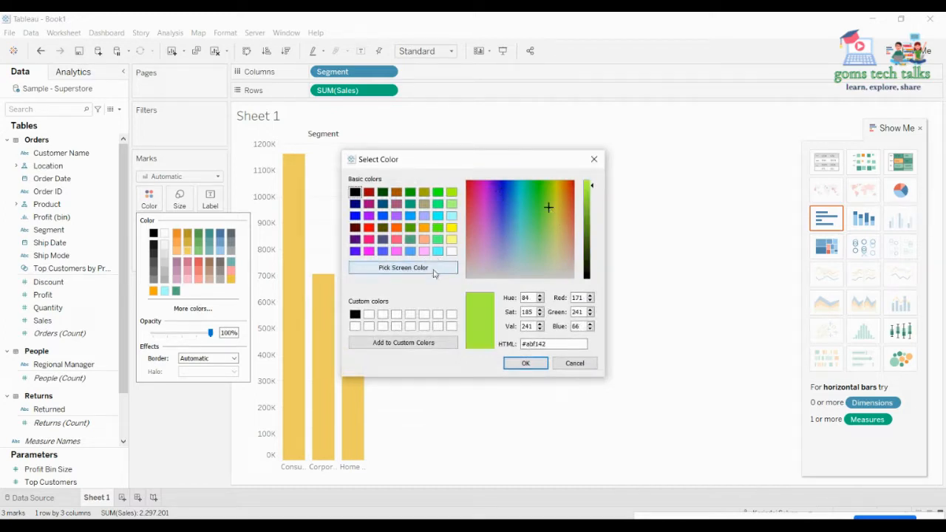
pyautogui.click(509, 238)
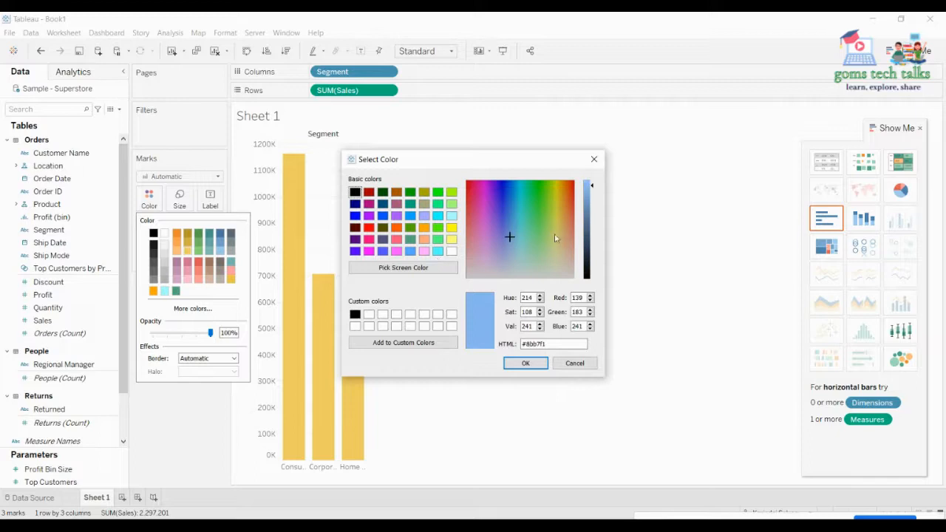
pyautogui.click(520, 362)
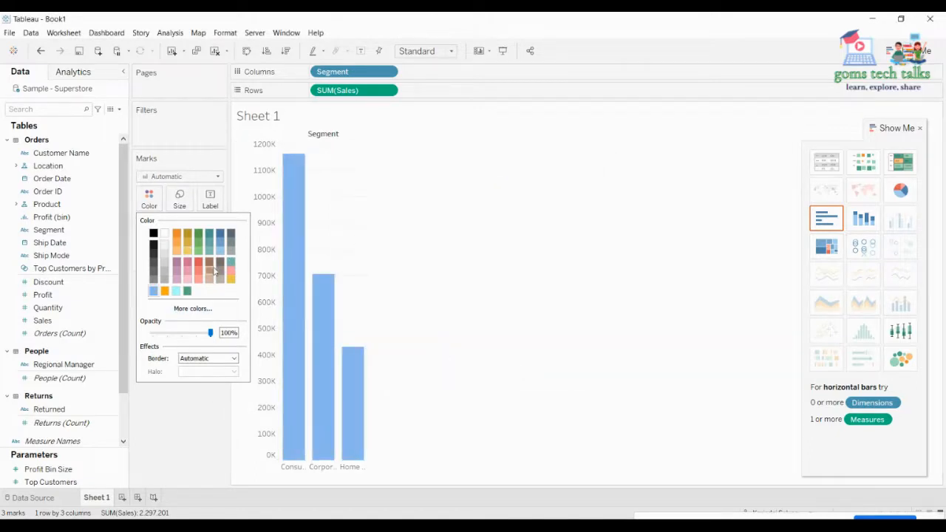
# - Set the bar opacity to 98%, choose a new border color, and change the bar fill to green
pyautogui.moveTo(210, 333)
pyautogui.mouseDown()
pyautogui.moveTo(157, 334)
pyautogui.moveTo(210, 333)
pyautogui.mouseUp()
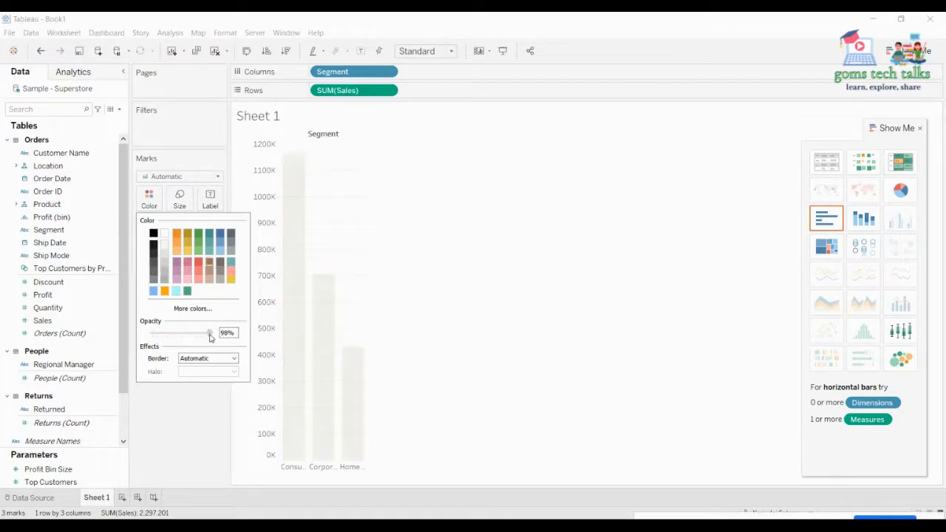
pyautogui.click(232, 359)
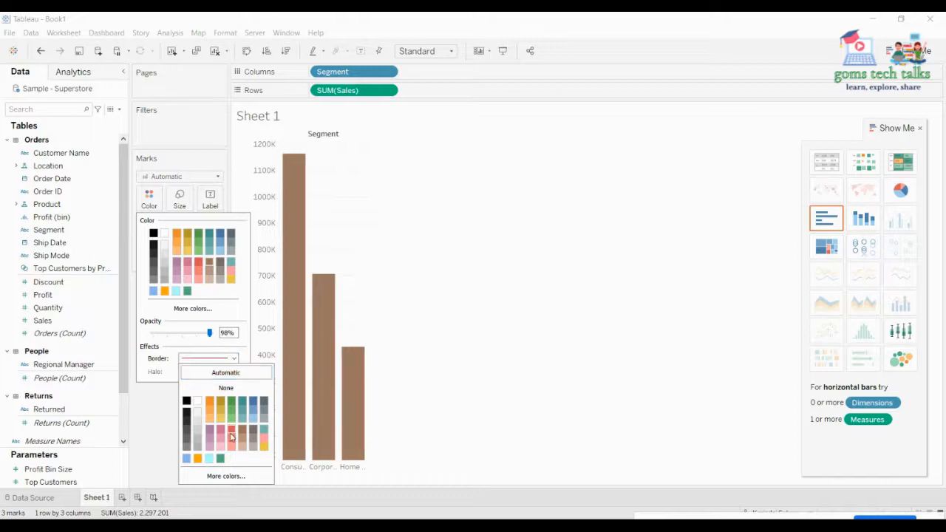
pyautogui.click(229, 372)
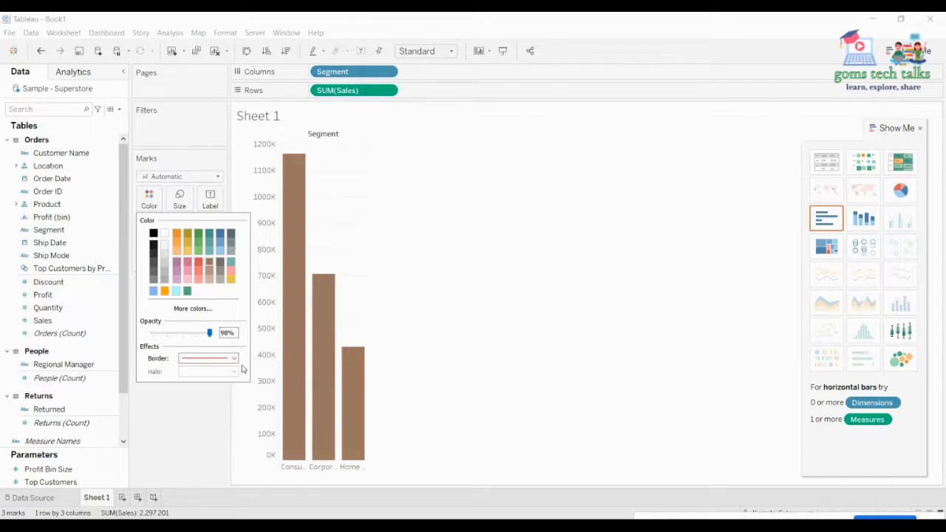
pyautogui.click(237, 359)
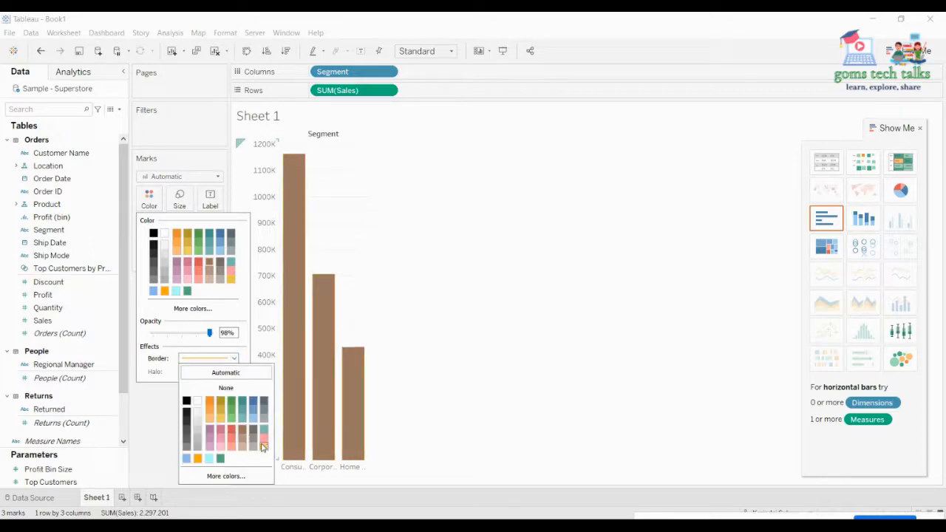
pyautogui.click(240, 407)
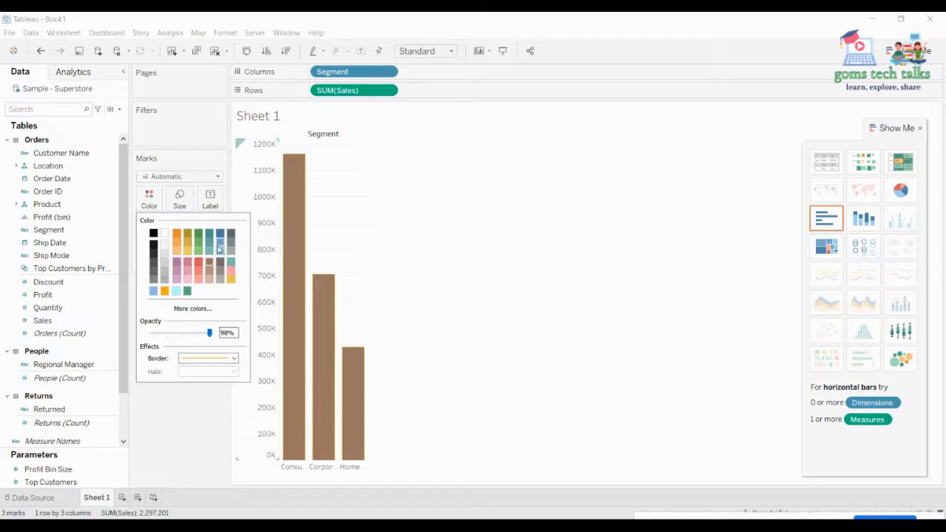
pyautogui.click(198, 234)
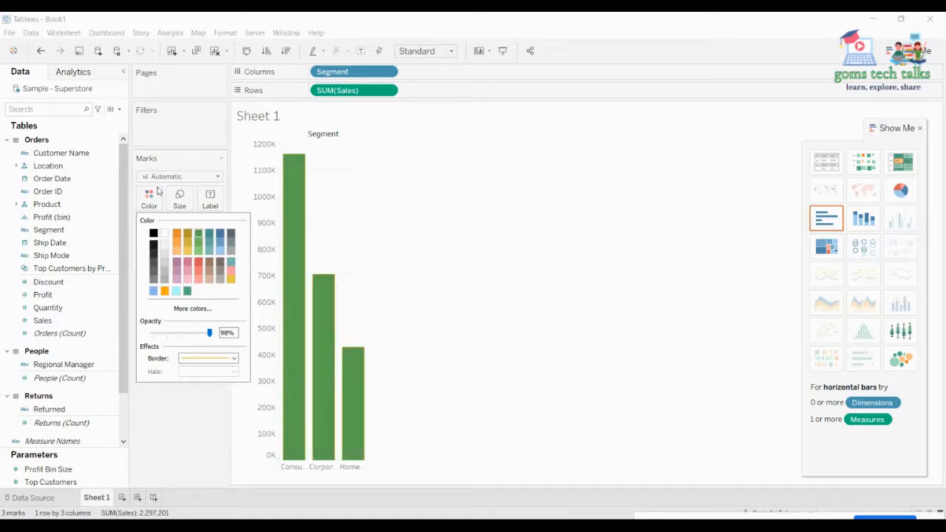
pyautogui.click(353, 194)
# - Enlarge the bar size slightly and open the label options without changing them
pyautogui.click(180, 198)
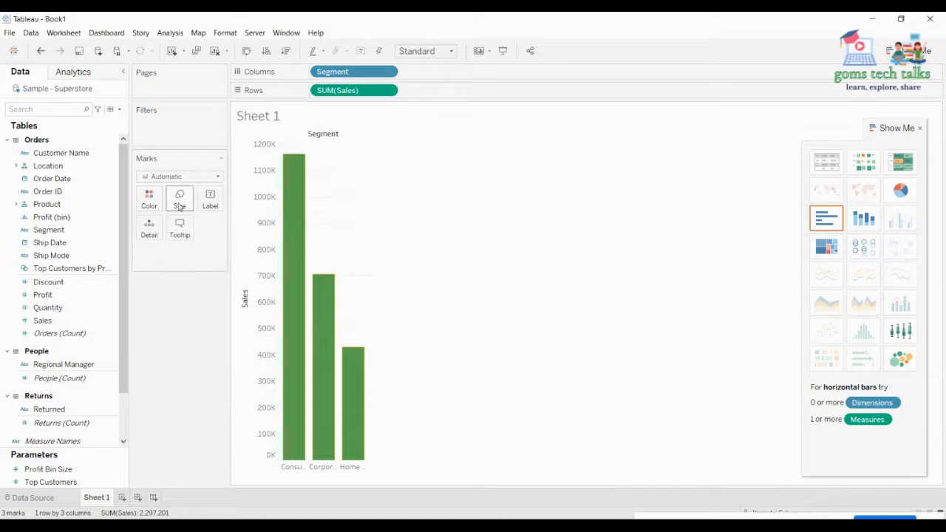
pyautogui.moveTo(236, 227)
pyautogui.mouseDown()
pyautogui.moveTo(194, 230)
pyautogui.moveTo(263, 234)
pyautogui.moveTo(191, 227)
pyautogui.moveTo(238, 235)
pyautogui.mouseUp()
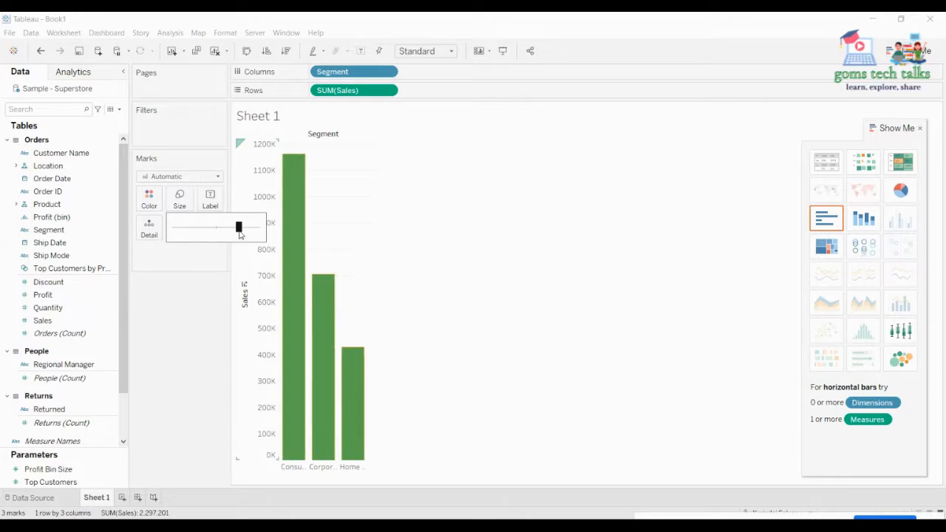
pyautogui.click(210, 200)
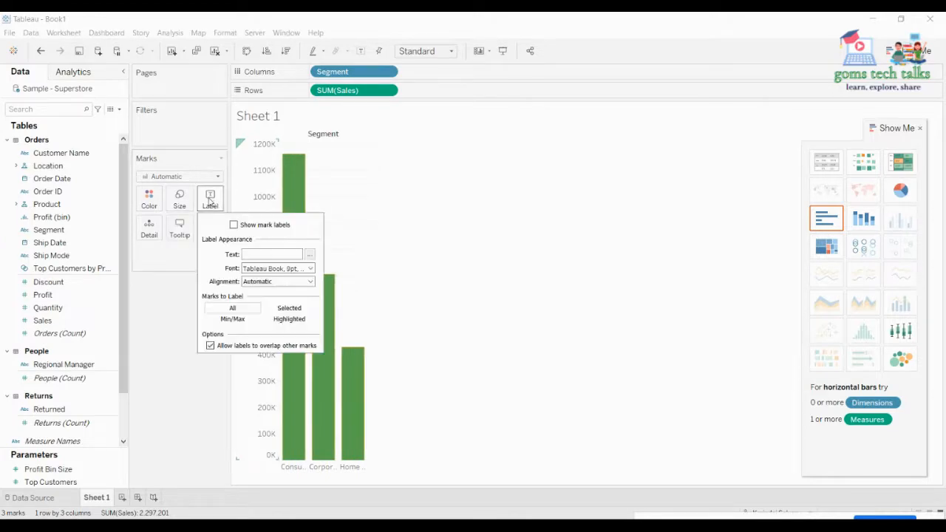
pyautogui.click(598, 173)
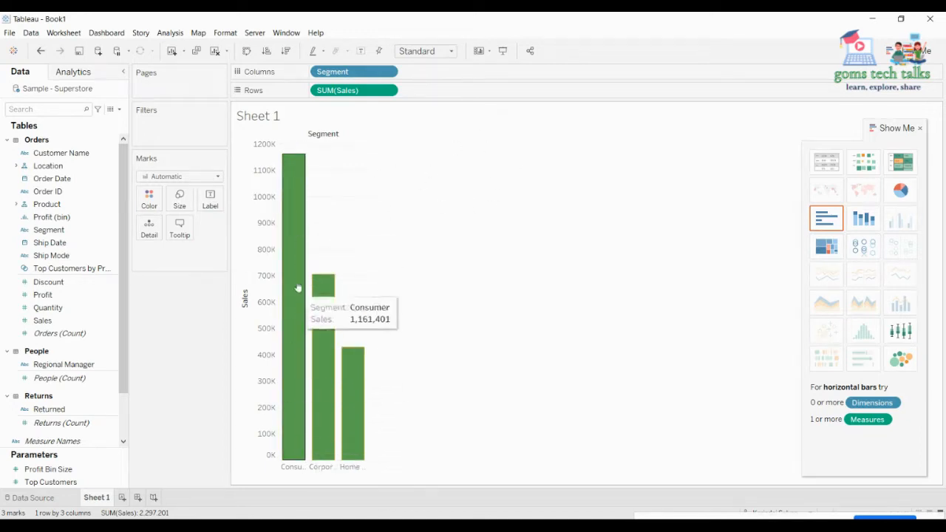
# - Hover over each segment bar to read its sales tooltip
pyautogui.moveTo(294, 212)
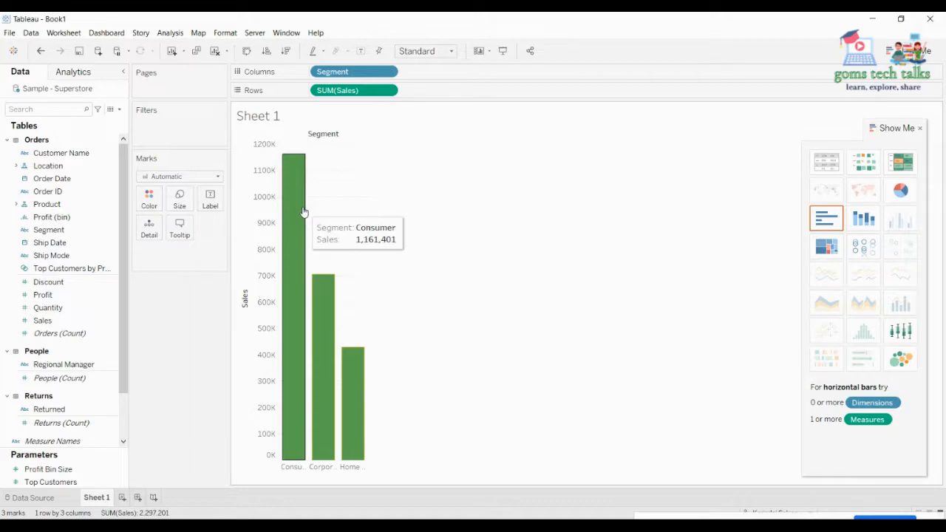
pyautogui.moveTo(320, 313)
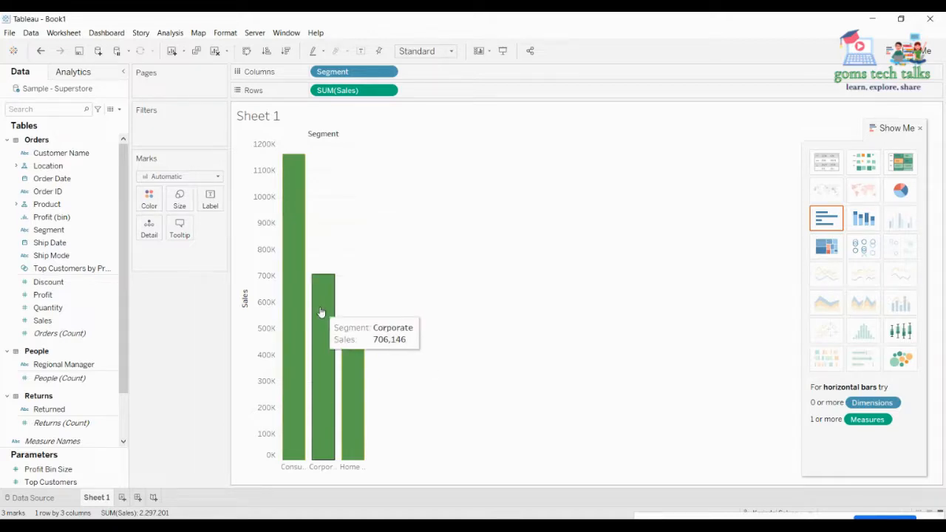
pyautogui.moveTo(345, 358)
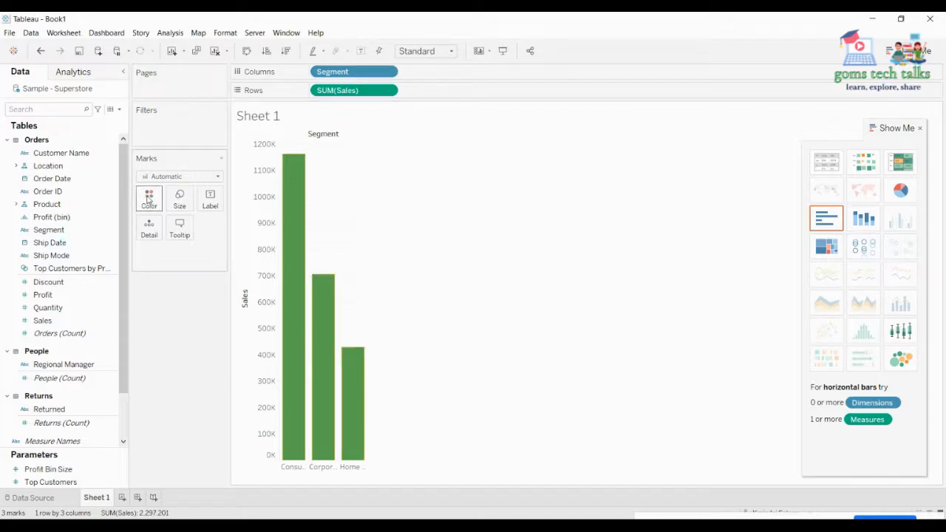
pyautogui.moveTo(298, 180)
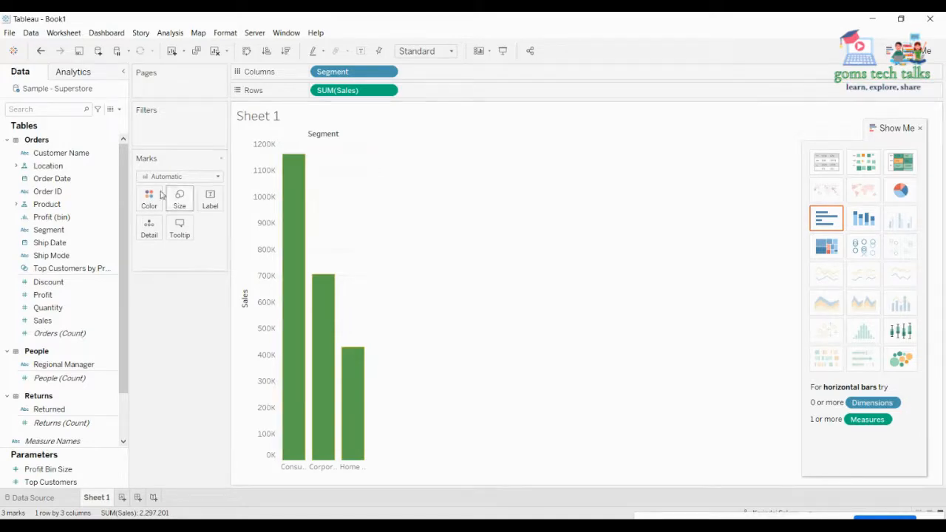
# - Expand the Product hierarchy and put Category on Color to stack the bars
pyautogui.click(17, 204)
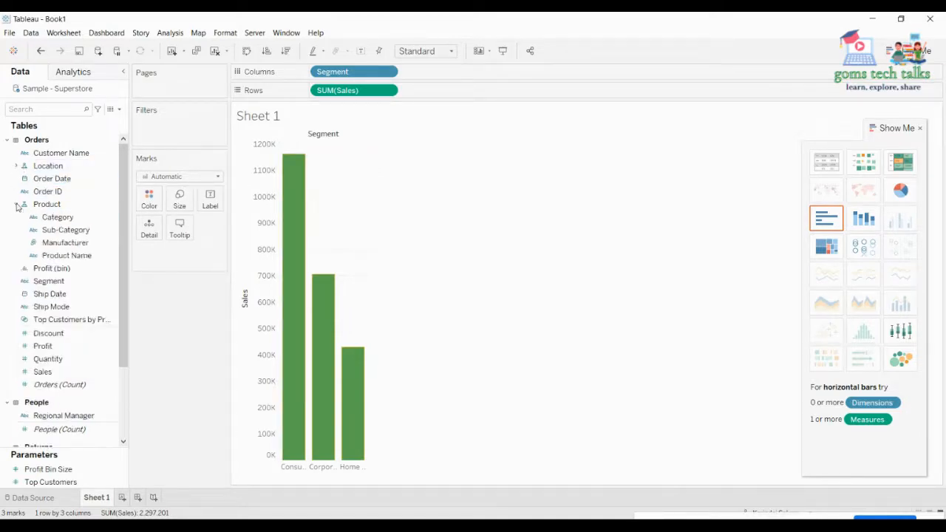
pyautogui.moveTo(296, 192)
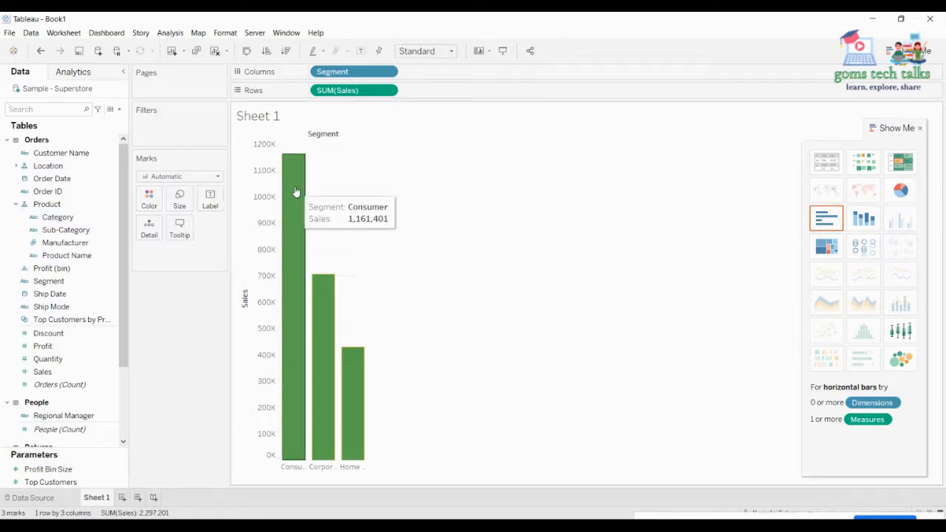
pyautogui.click(48, 219)
pyautogui.moveTo(49, 218); pyautogui.dragTo(149, 198)
# - Hover over the stacked sections of the Consumer bar to read their tooltips
pyautogui.moveTo(292, 233)
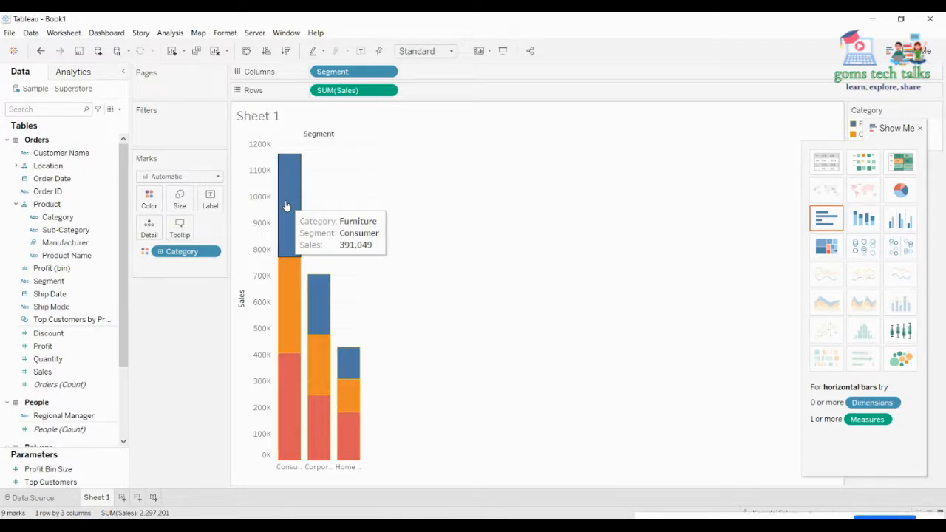
pyautogui.moveTo(278, 282)
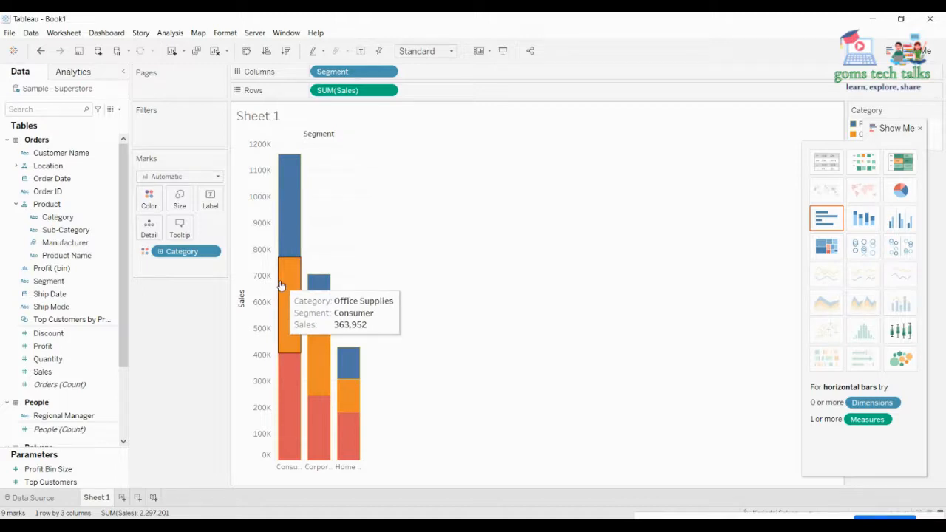
pyautogui.moveTo(283, 383)
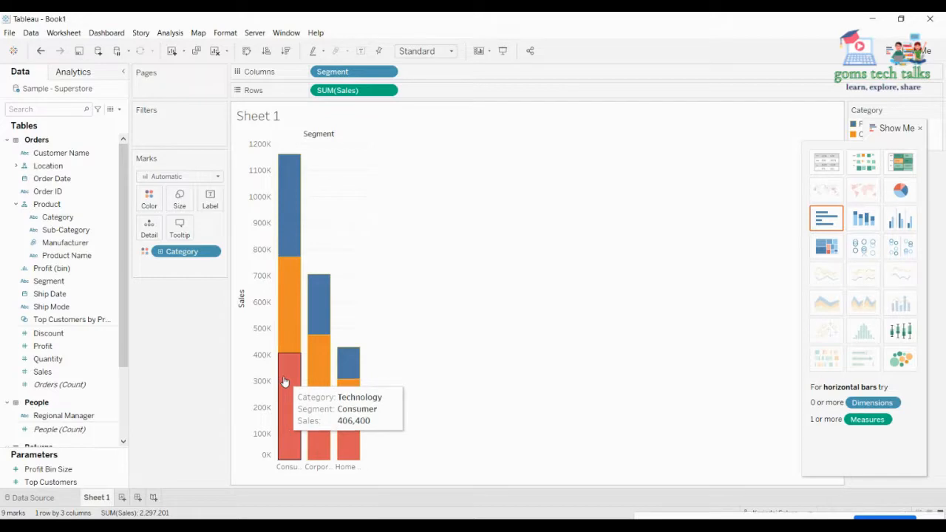
# - Replace Category with Sub-Category on Color
pyautogui.click(74, 244)
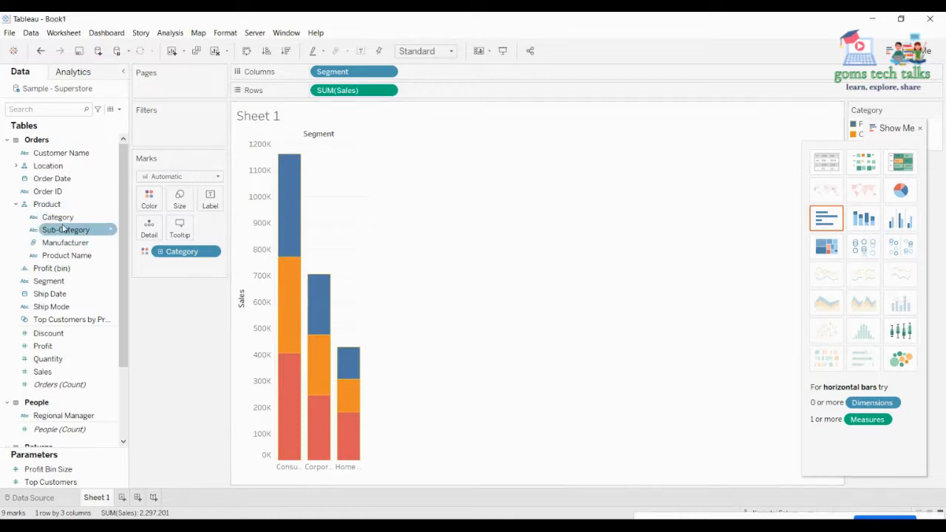
pyautogui.moveTo(76, 235); pyautogui.dragTo(151, 203)
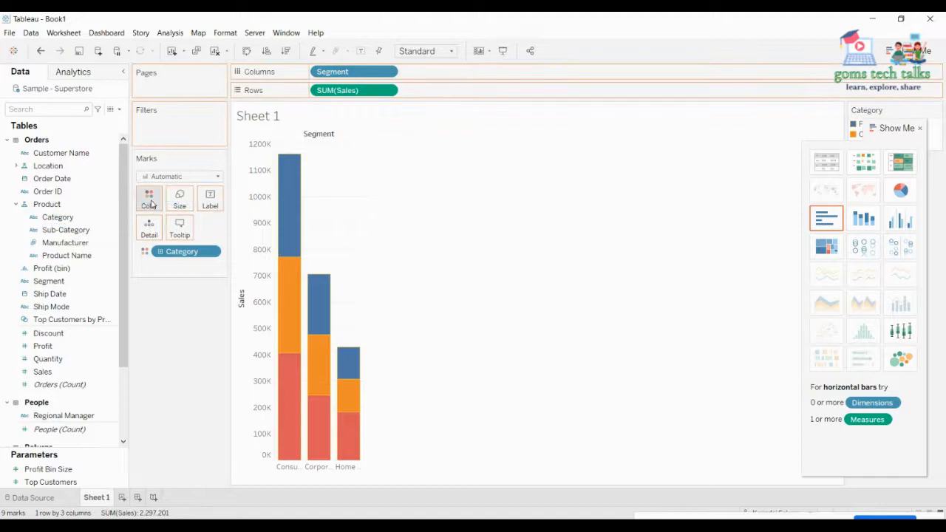
pyautogui.moveTo(65, 242); pyautogui.dragTo(125, 196)
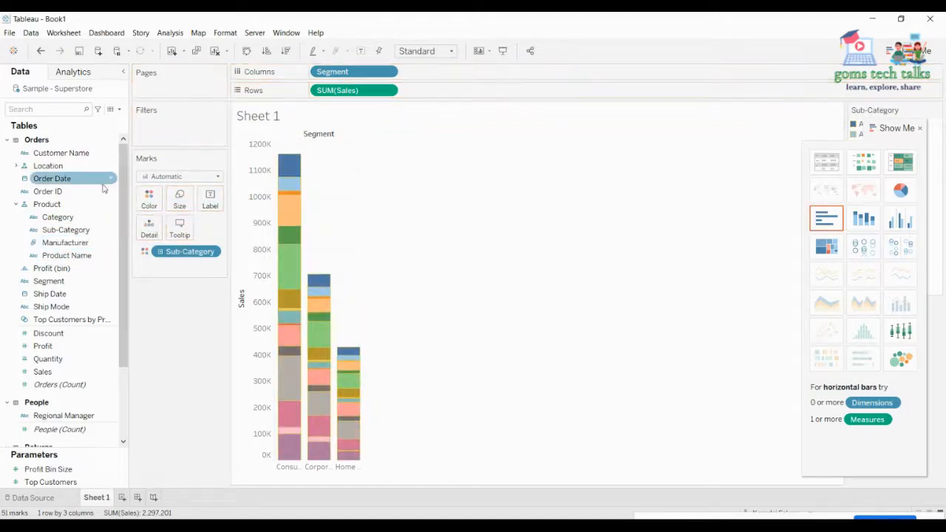
# - Expand the Location hierarchy and put Country/Region and State on Color
pyautogui.click(17, 168)
pyautogui.click(16, 166)
pyautogui.moveTo(68, 178); pyautogui.dragTo(136, 199)
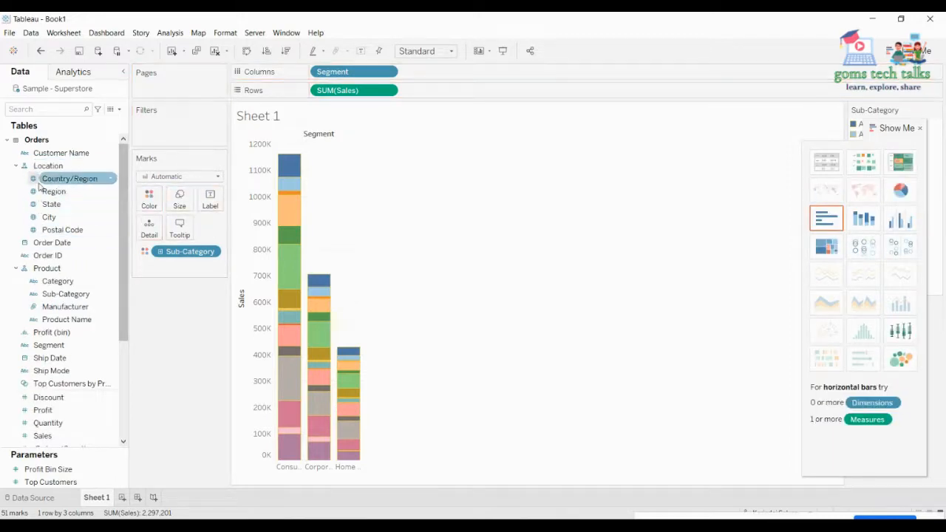
pyautogui.moveTo(69, 178); pyautogui.dragTo(144, 199)
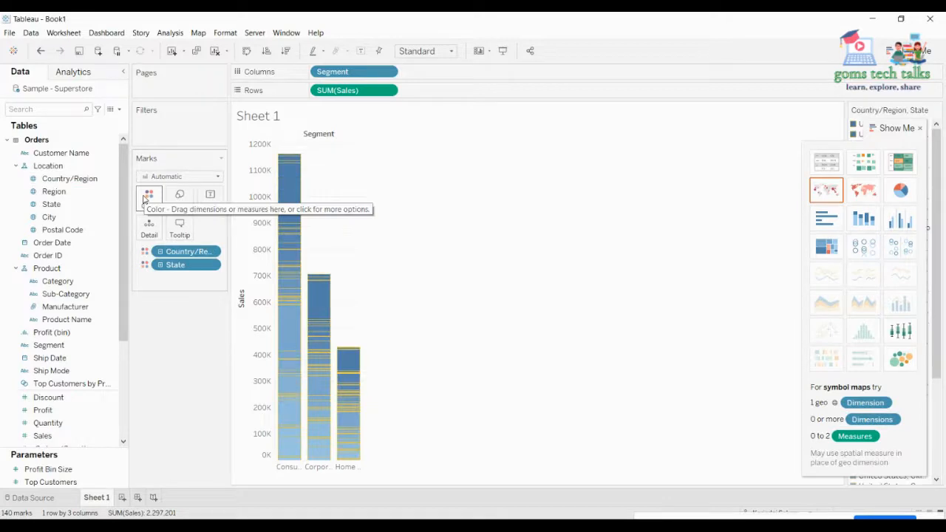
# - Try City, Postal Code and State as the Color field, then undo the changes
pyautogui.moveTo(49, 217); pyautogui.dragTo(146, 208)
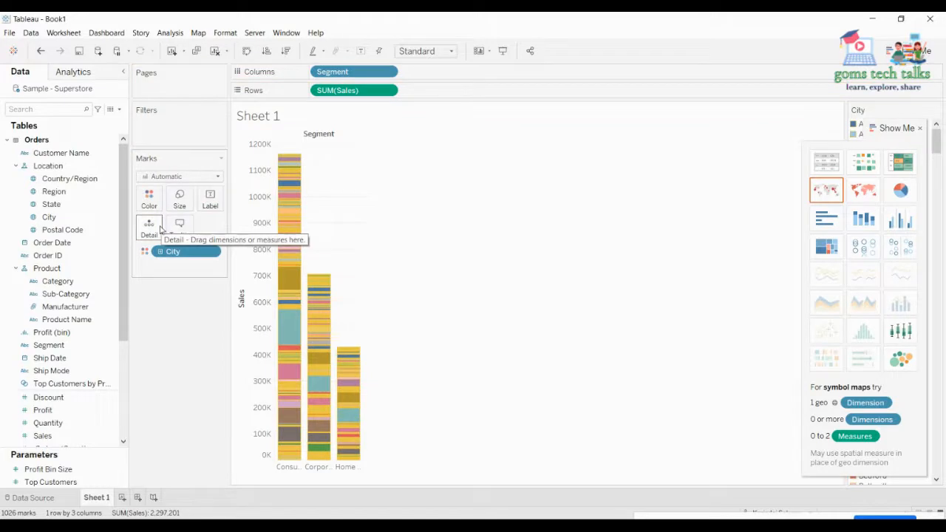
pyautogui.moveTo(52, 243); pyautogui.dragTo(145, 212)
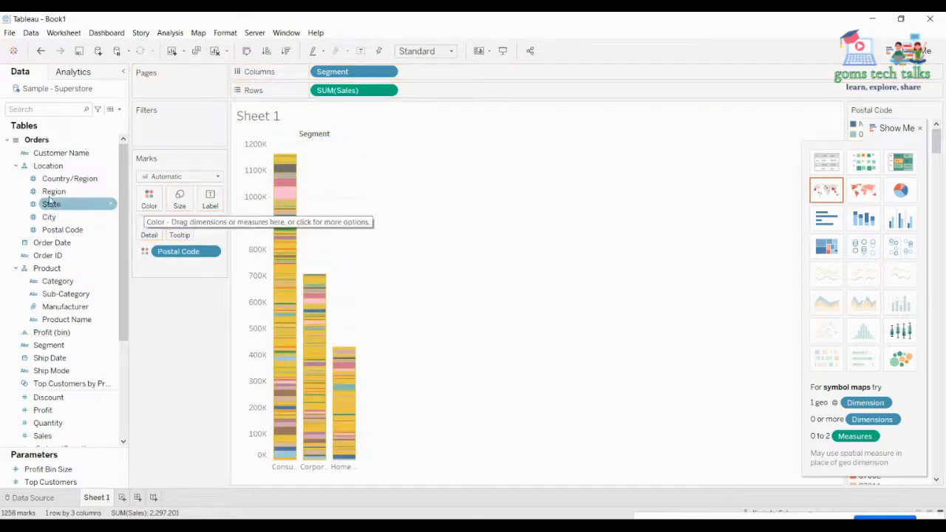
pyautogui.moveTo(47, 180); pyautogui.dragTo(134, 202)
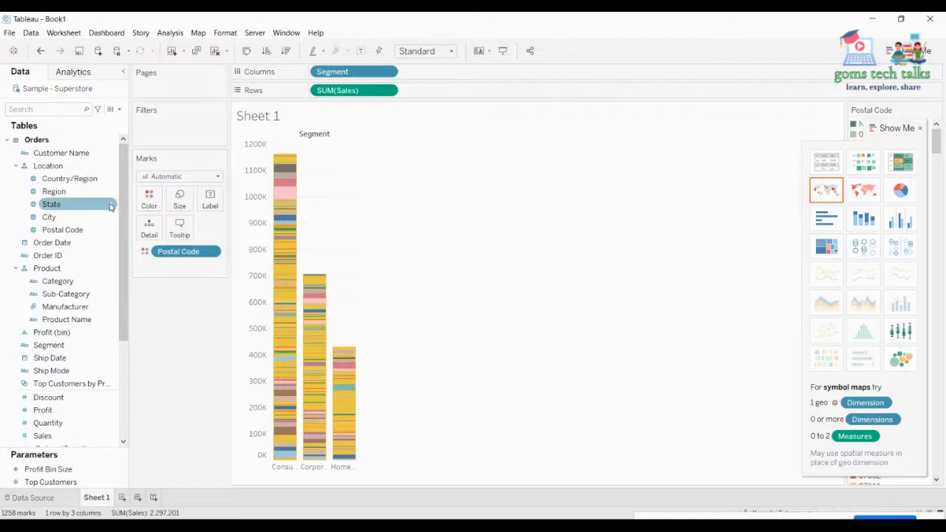
pyautogui.hotkey('ctrl', 'z')
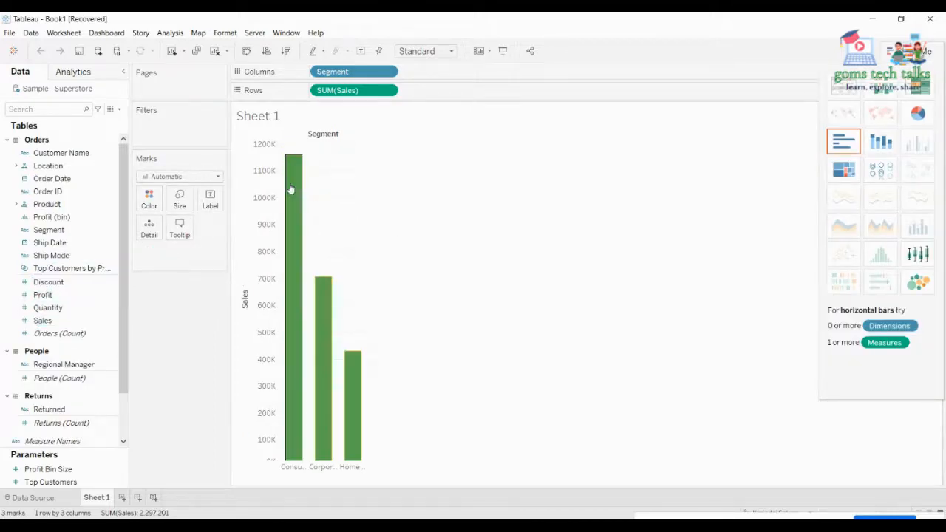
pyautogui.moveTo(296, 183)
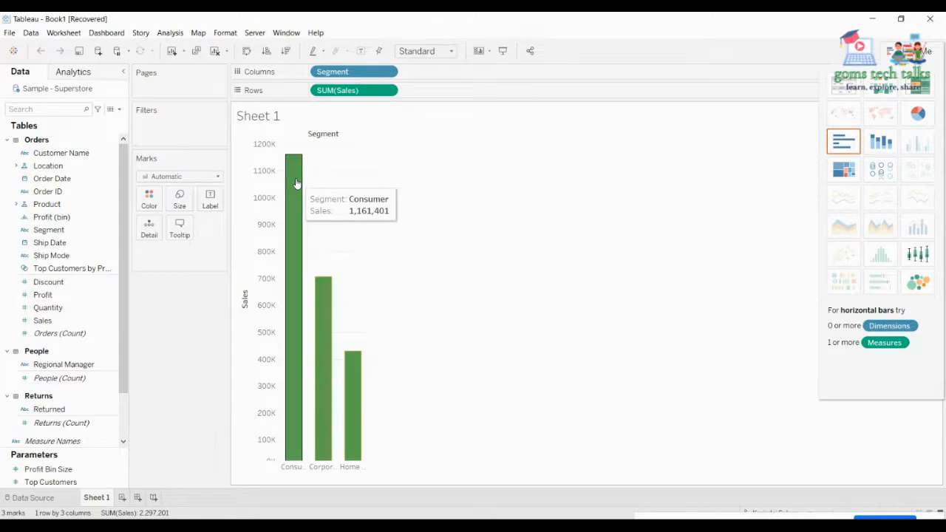
# - Color the bars by Profit
pyautogui.moveTo(53, 295); pyautogui.dragTo(149, 198)
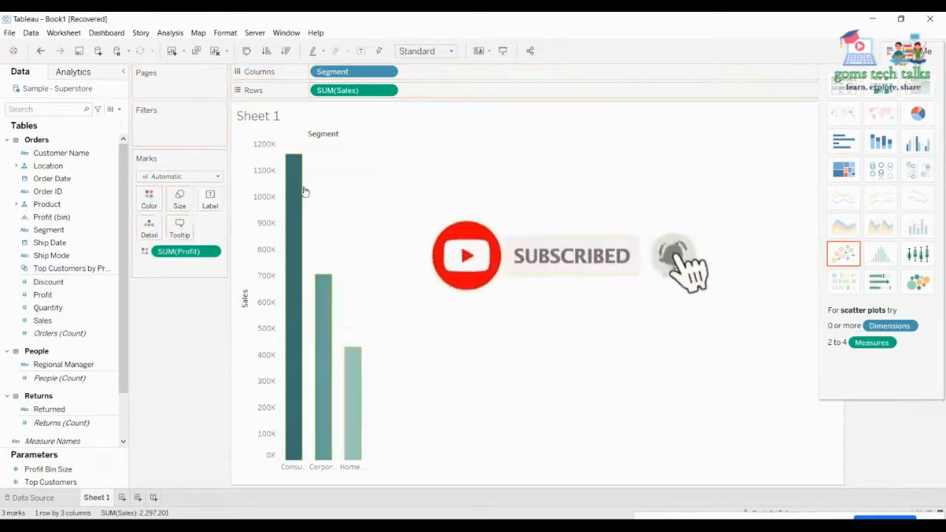
pyautogui.moveTo(293, 196)
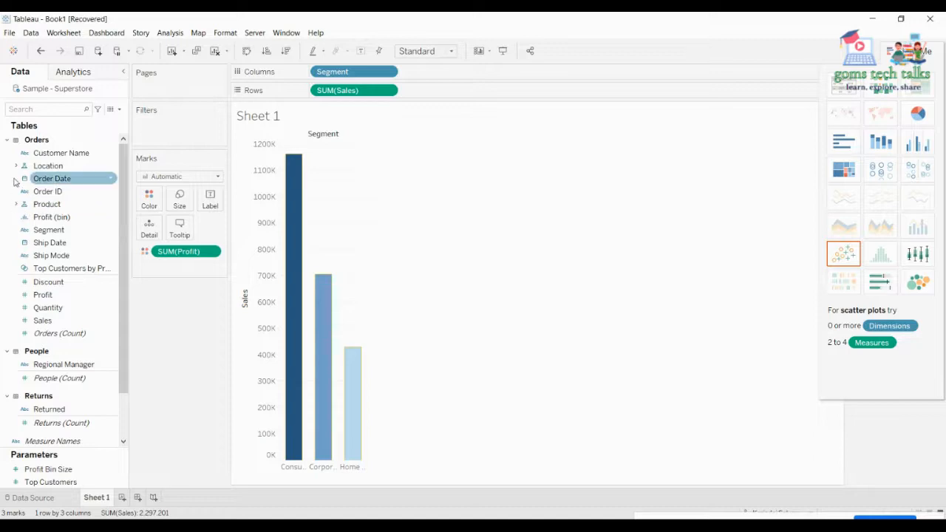
# - Expand the Product hierarchy and put Category on Color
pyautogui.click(17, 205)
pyautogui.moveTo(56, 216); pyautogui.dragTo(145, 196)
pyautogui.moveTo(287, 220)
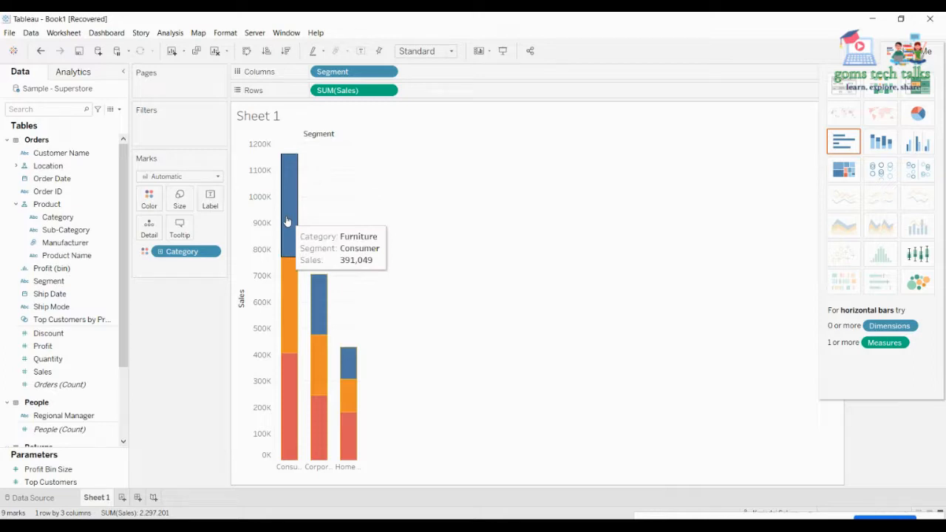
# - Turn on mark labels and set the label font size to 8
pyautogui.click(210, 199)
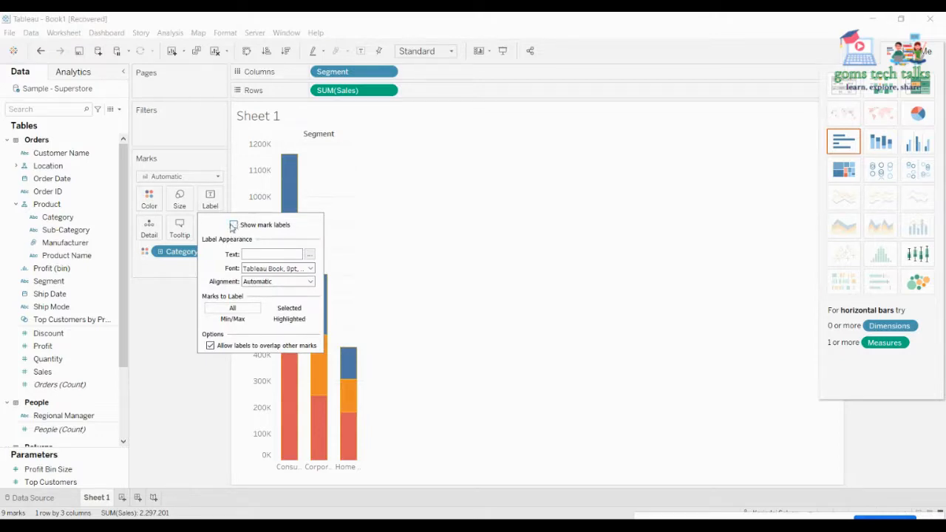
pyautogui.click(233, 225)
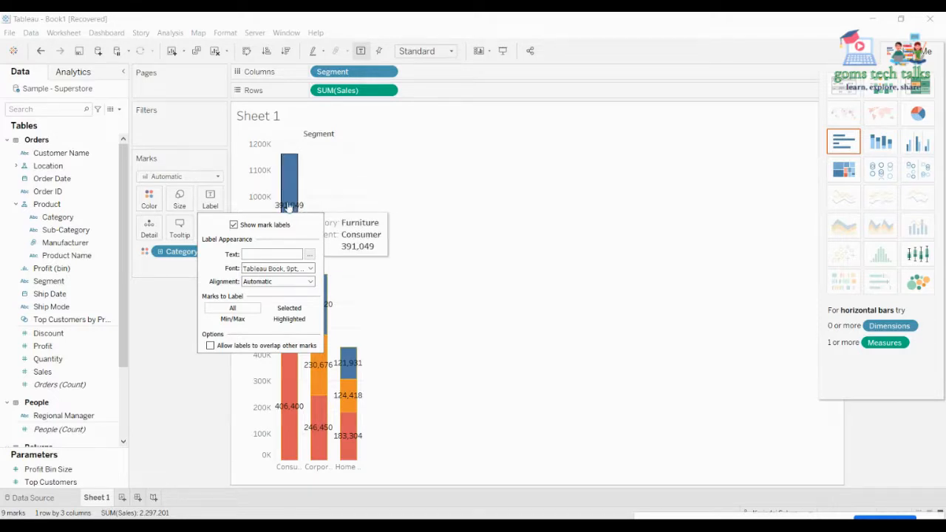
pyautogui.click(310, 269)
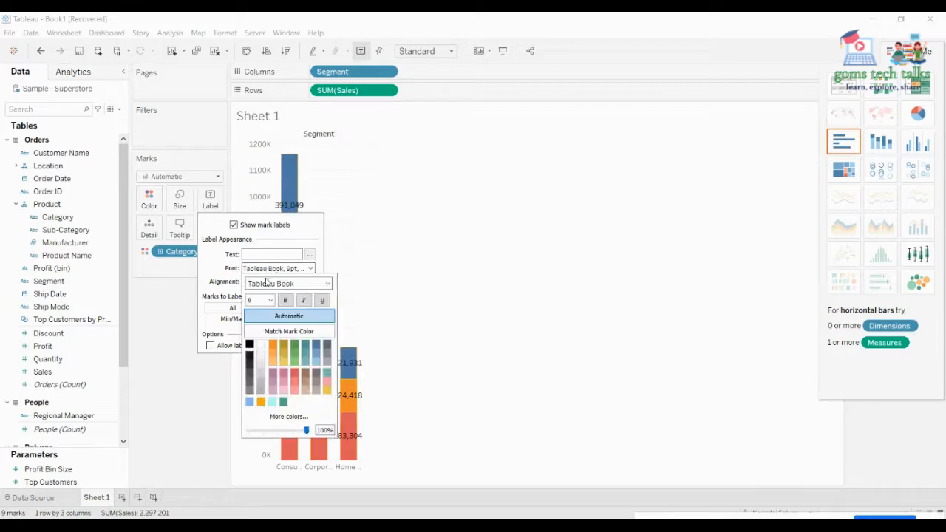
pyautogui.click(329, 284)
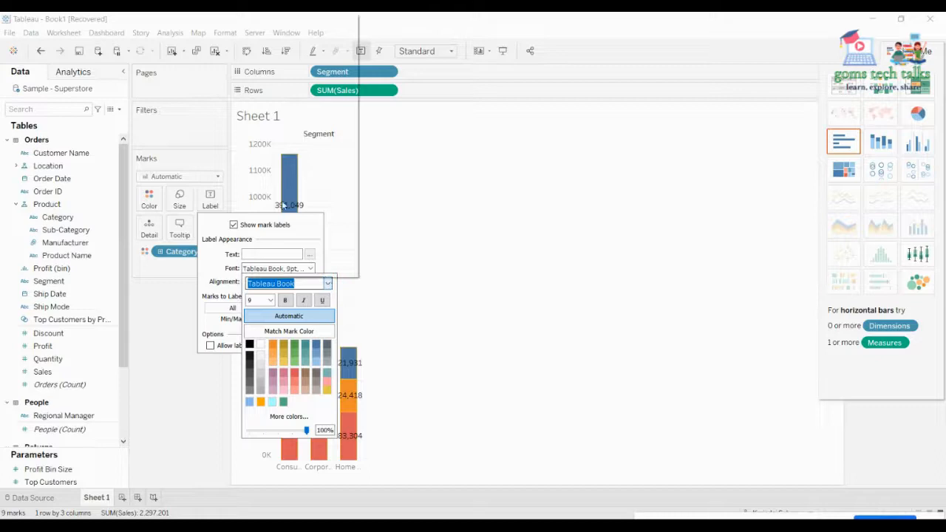
pyautogui.click(270, 300)
pyautogui.click(253, 319)
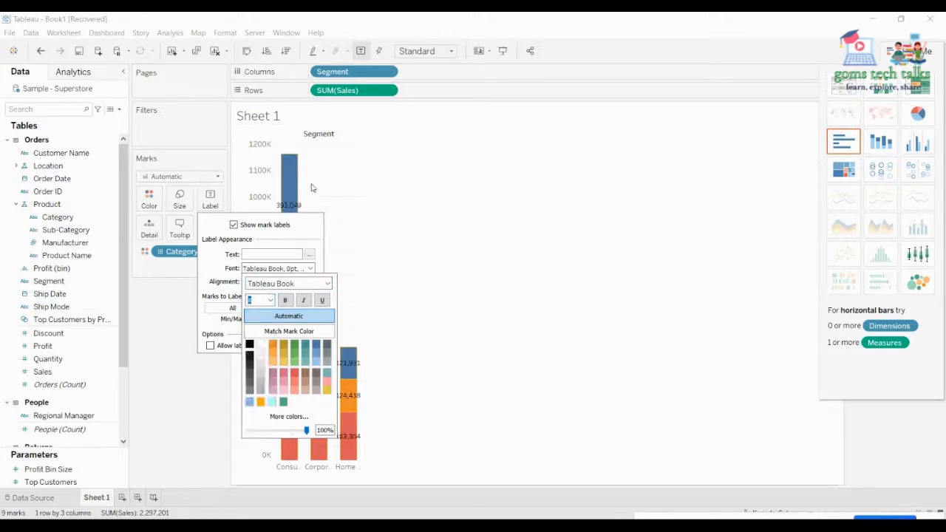
# - Make the label font bold, italic, underlined and coloured, then turn the mark labels off again
pyautogui.click(285, 300)
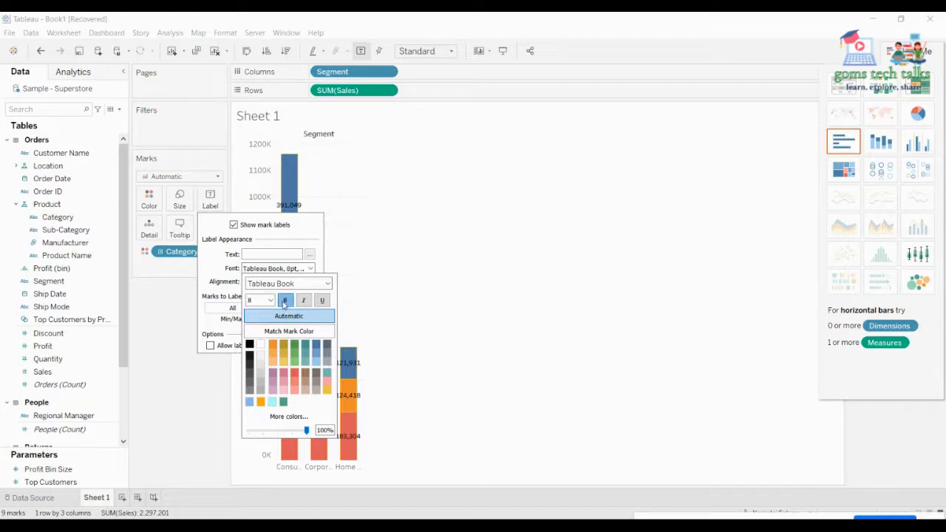
pyautogui.click(303, 301)
pyautogui.click(322, 300)
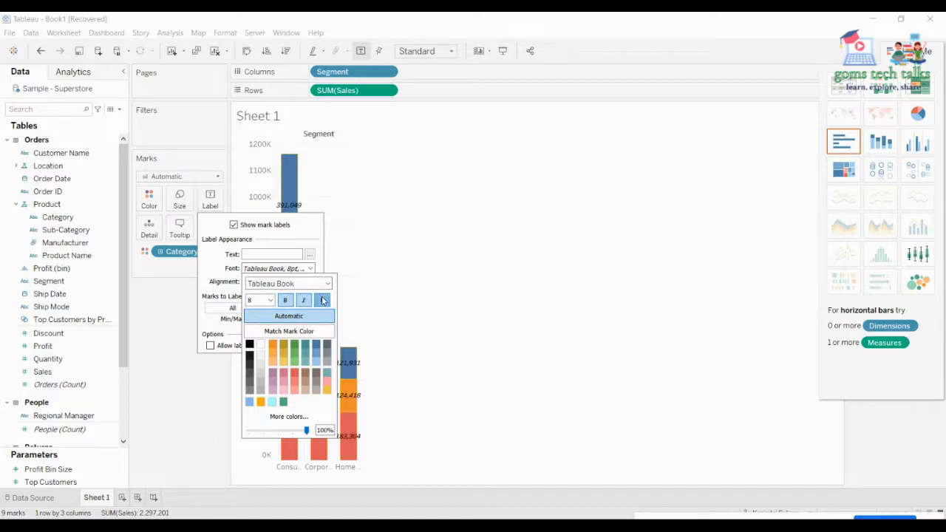
pyautogui.click(260, 345)
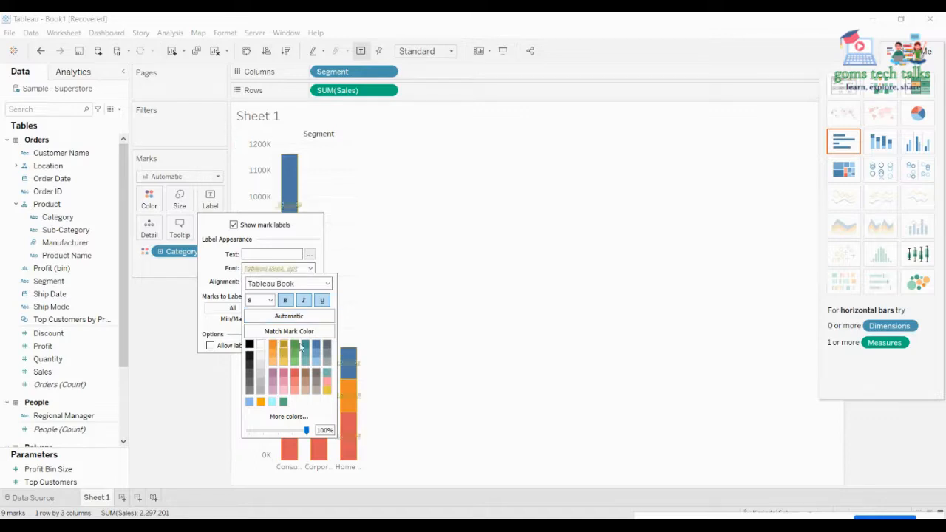
pyautogui.click(327, 346)
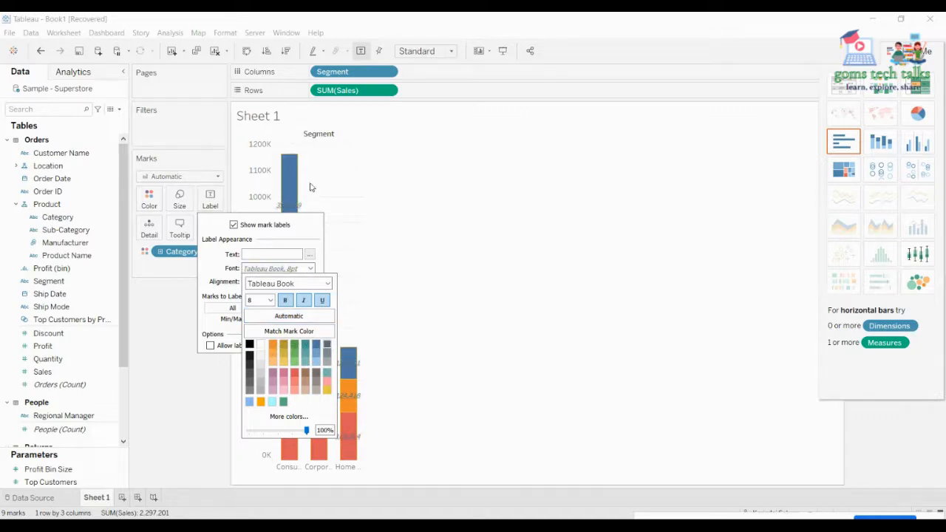
pyautogui.click(234, 225)
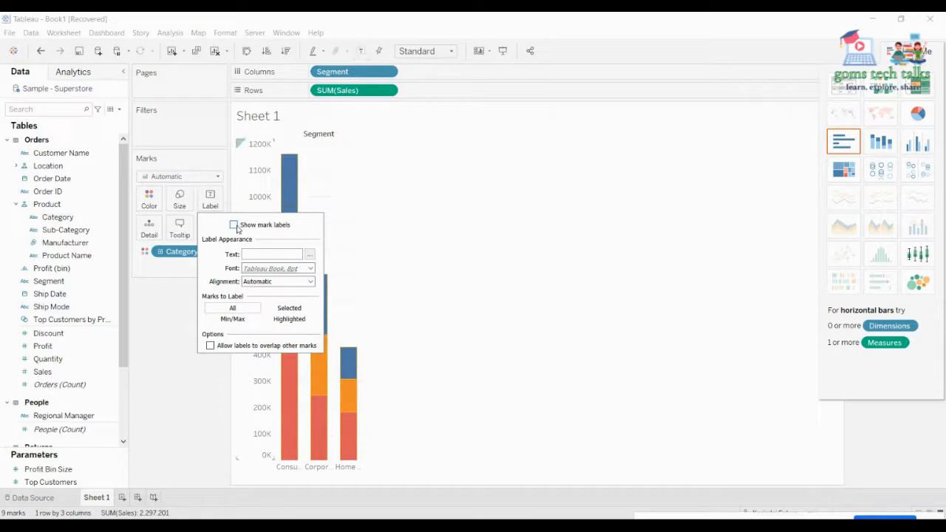
pyautogui.click(167, 400)
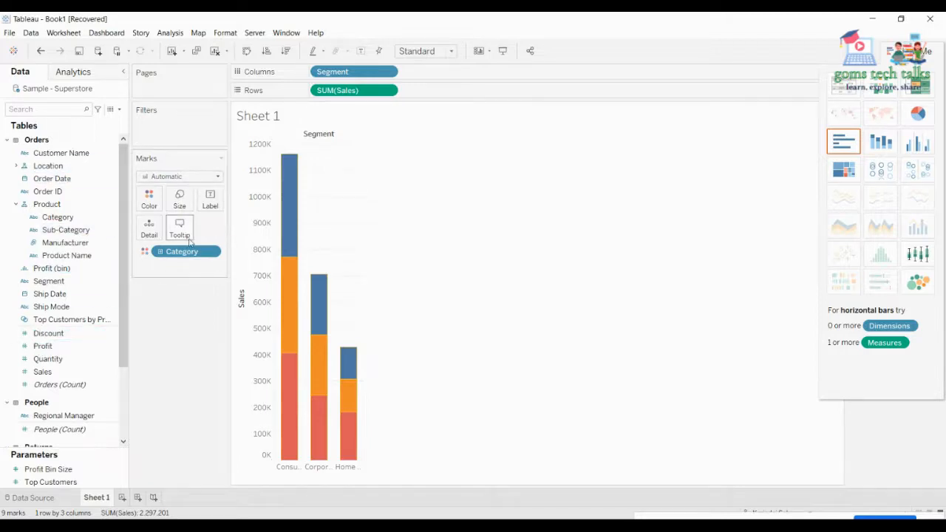
# - Add Profit and Discount to Detail on the Marks card
pyautogui.moveTo(52, 346); pyautogui.dragTo(146, 235)
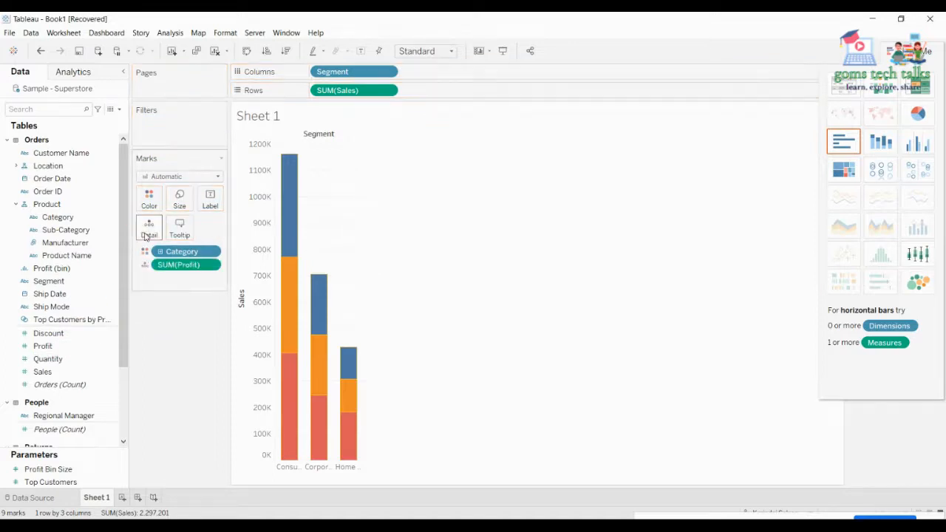
pyautogui.moveTo(297, 227)
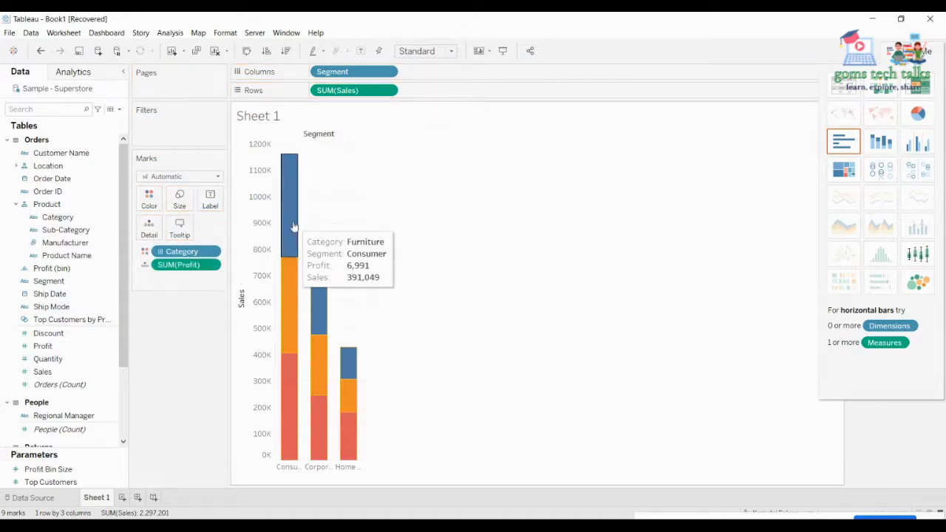
pyautogui.moveTo(45, 333); pyautogui.dragTo(149, 229)
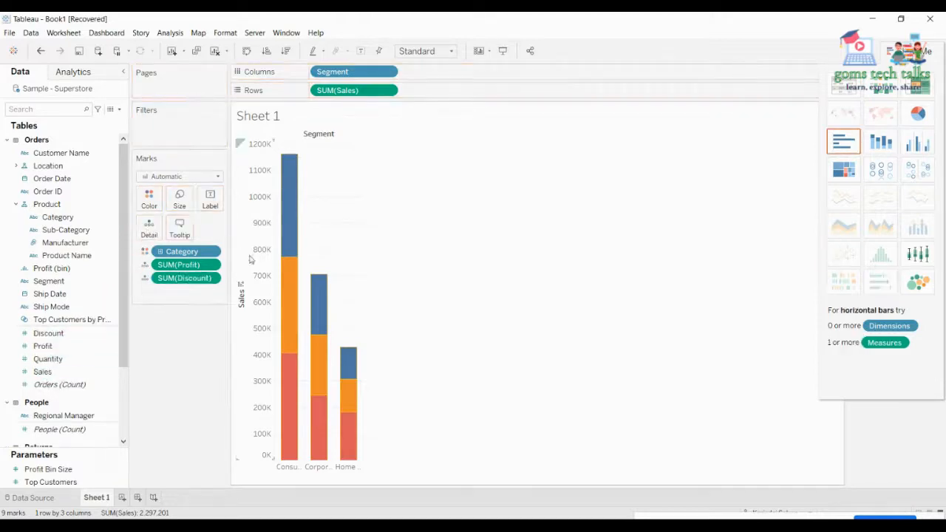
pyautogui.moveTo(289, 281)
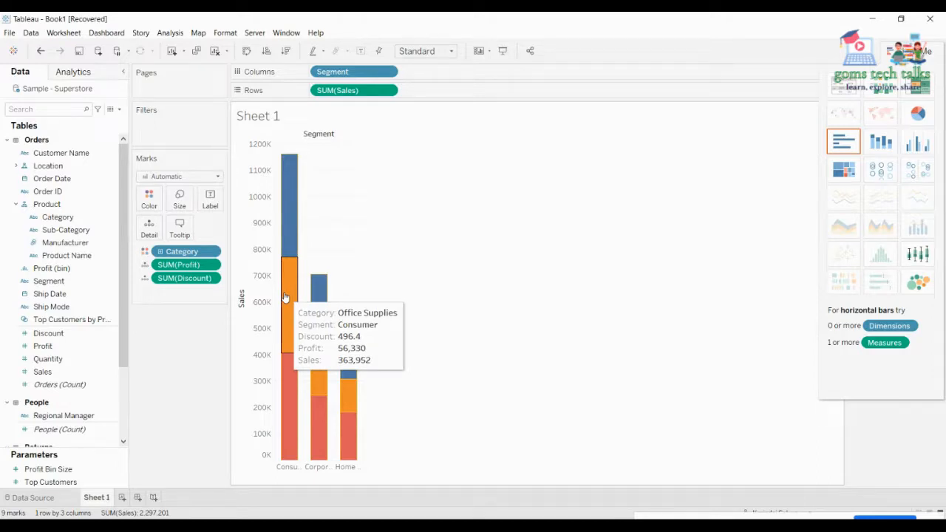
# - Open the tooltip editor and make the Sales label bold and underlined
pyautogui.click(179, 228)
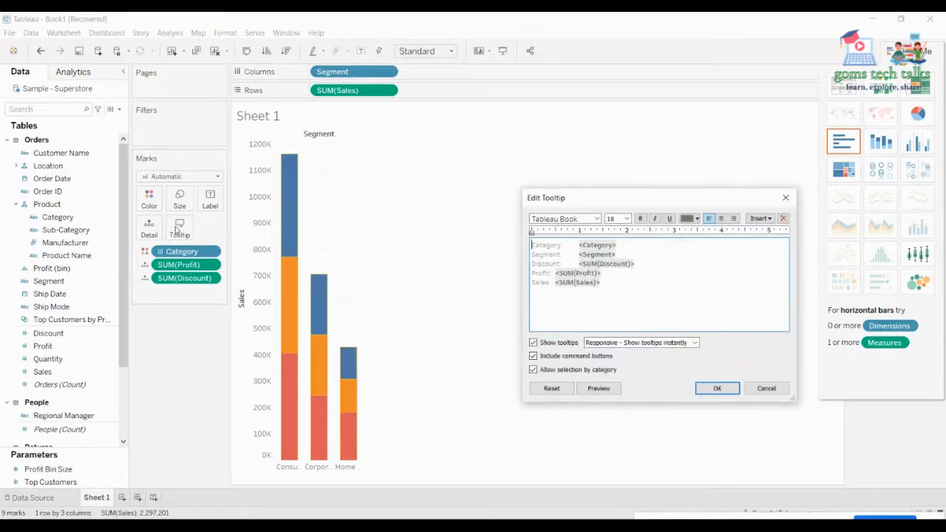
pyautogui.moveTo(635, 195); pyautogui.dragTo(381, 186)
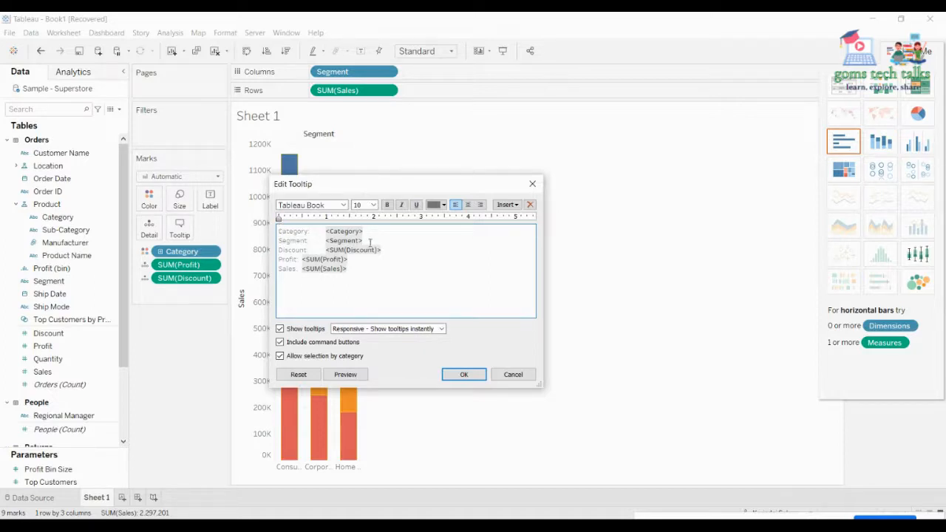
pyautogui.moveTo(368, 243); pyautogui.dragTo(281, 237)
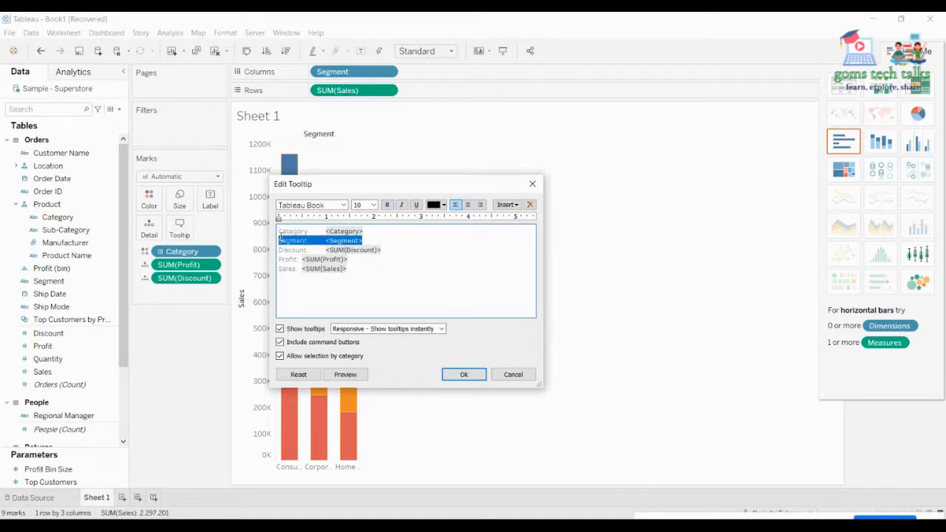
pyautogui.click(289, 244)
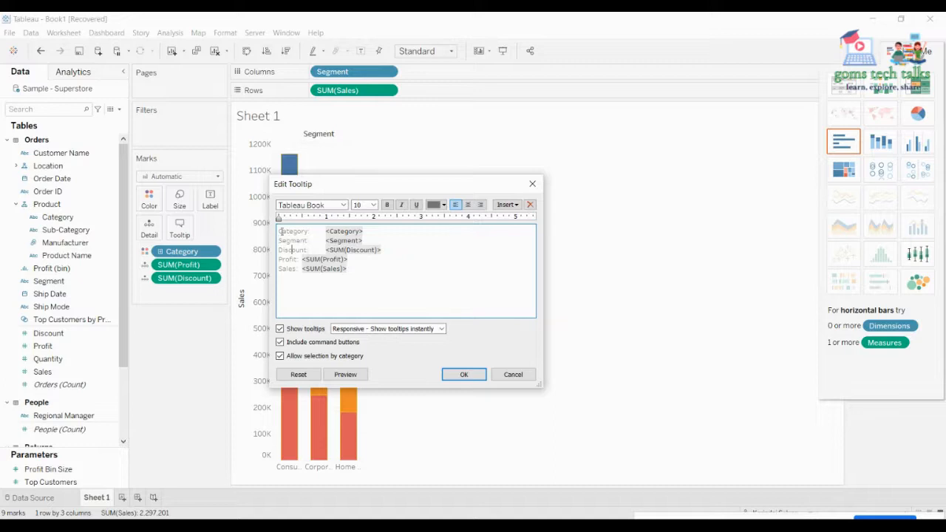
pyautogui.moveTo(280, 231); pyautogui.dragTo(312, 235)
pyautogui.moveTo(278, 271); pyautogui.dragTo(302, 272)
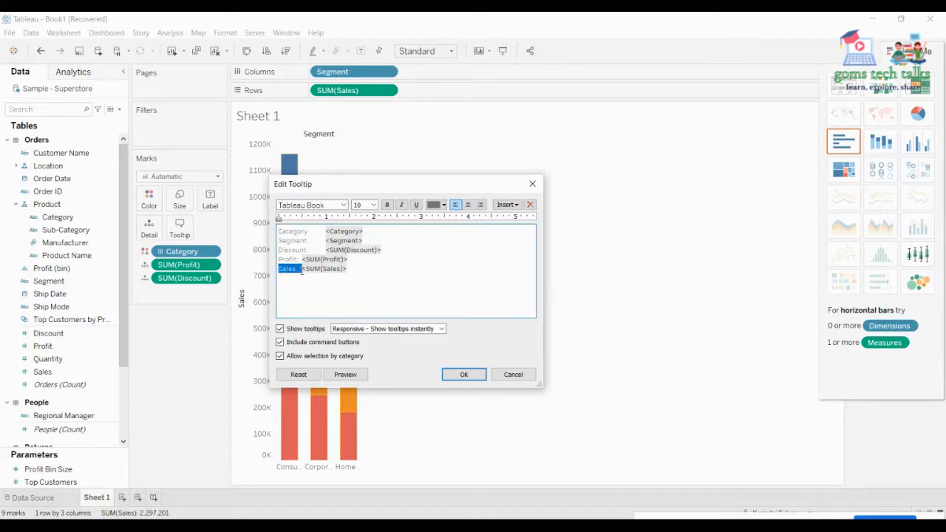
pyautogui.click(387, 205)
pyautogui.click(416, 205)
# - Underline the Category label and set the Sales line's font size to 20 in the tooltip
pyautogui.moveTo(310, 232); pyautogui.dragTo(279, 232)
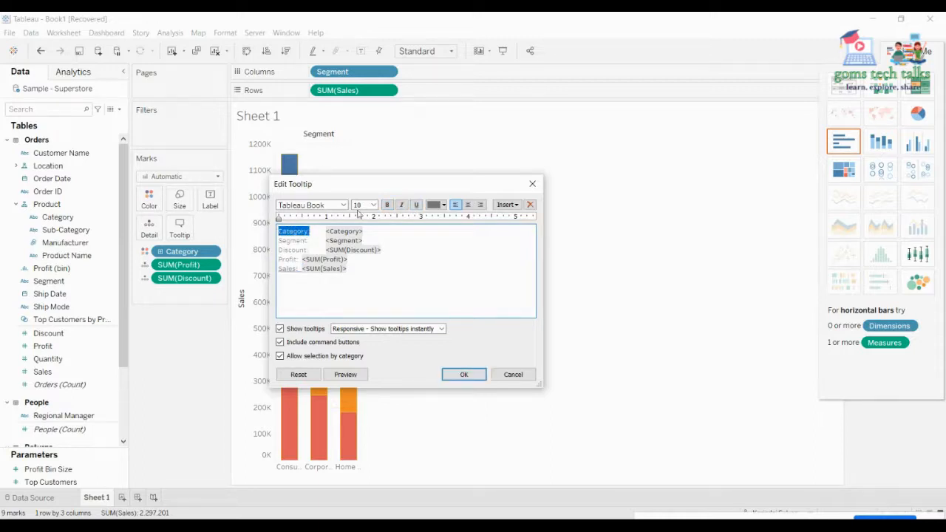
pyautogui.click(416, 207)
pyautogui.click(375, 255)
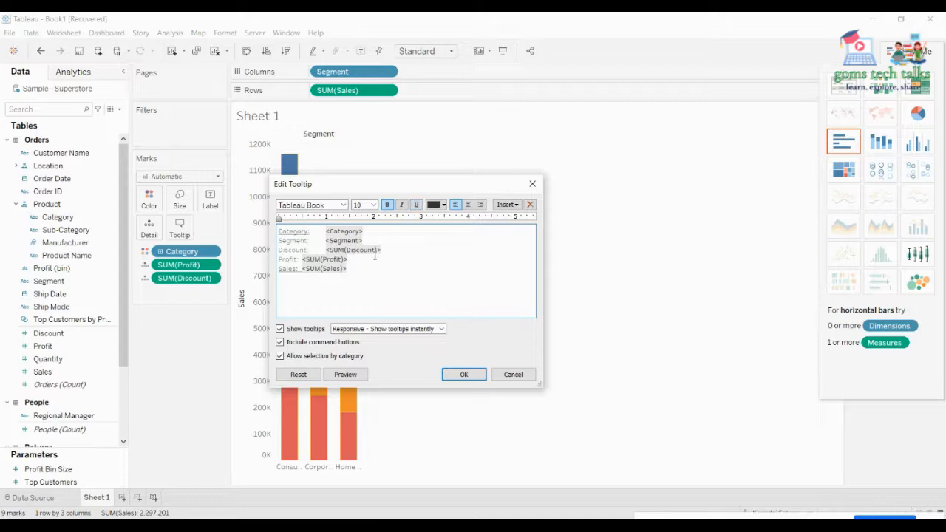
pyautogui.moveTo(346, 273); pyautogui.dragTo(278, 272)
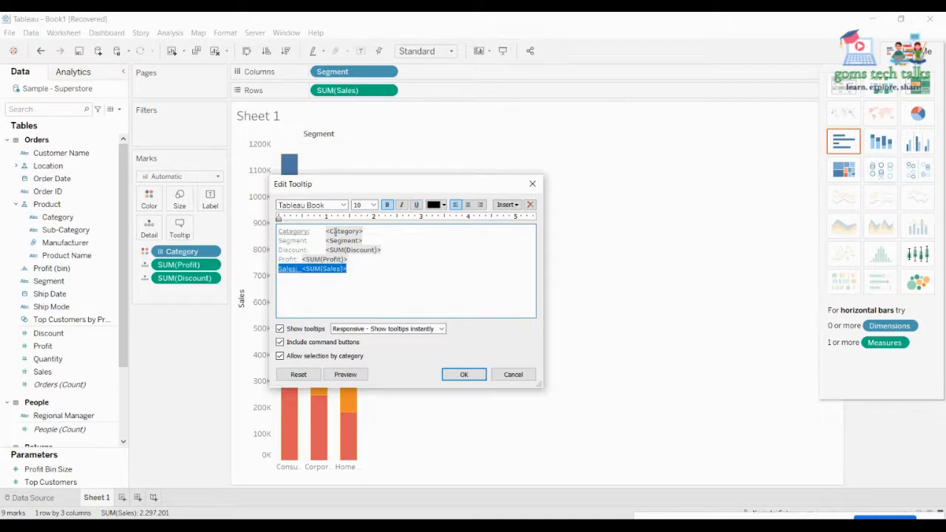
pyautogui.click(364, 205)
pyautogui.click(362, 283)
pyautogui.click(389, 302)
# - Add a new first tooltip line containing the Data Source Name field
pyautogui.click(279, 230)
pyautogui.press('Return')
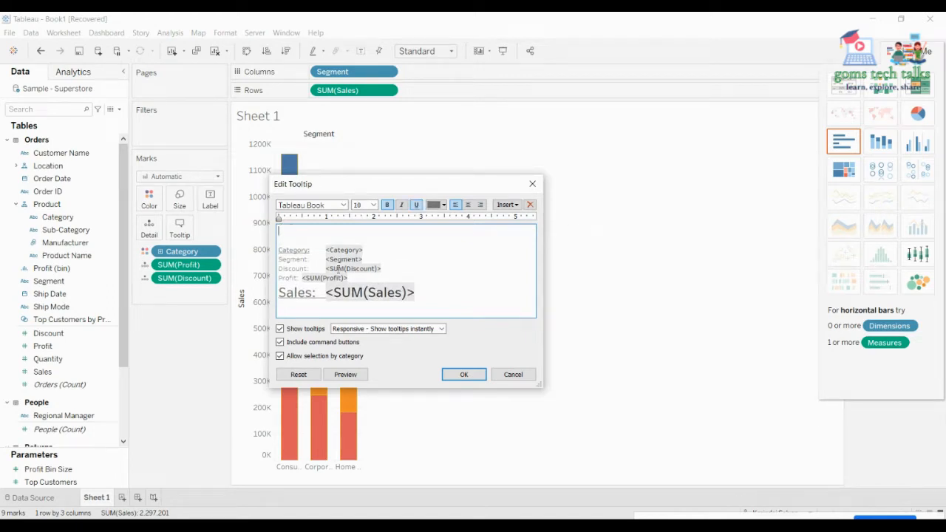
pyautogui.click(511, 206)
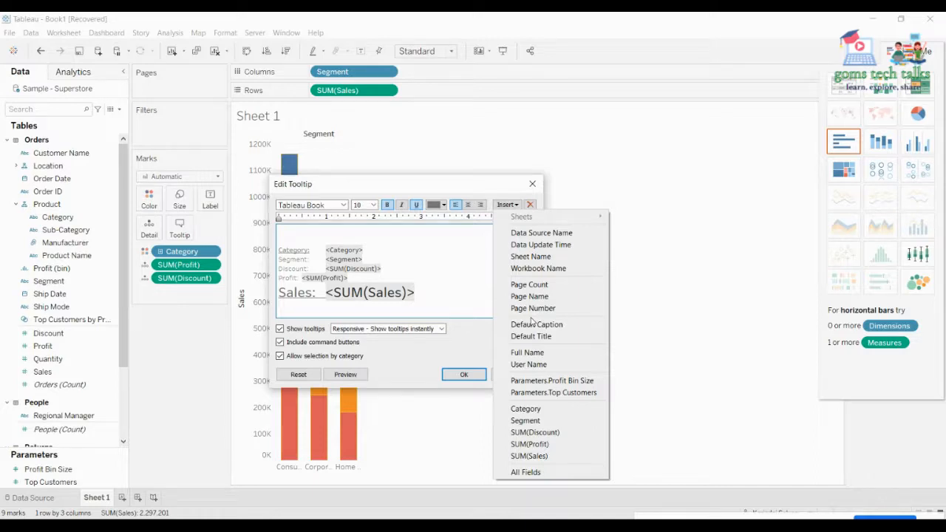
pyautogui.click(542, 233)
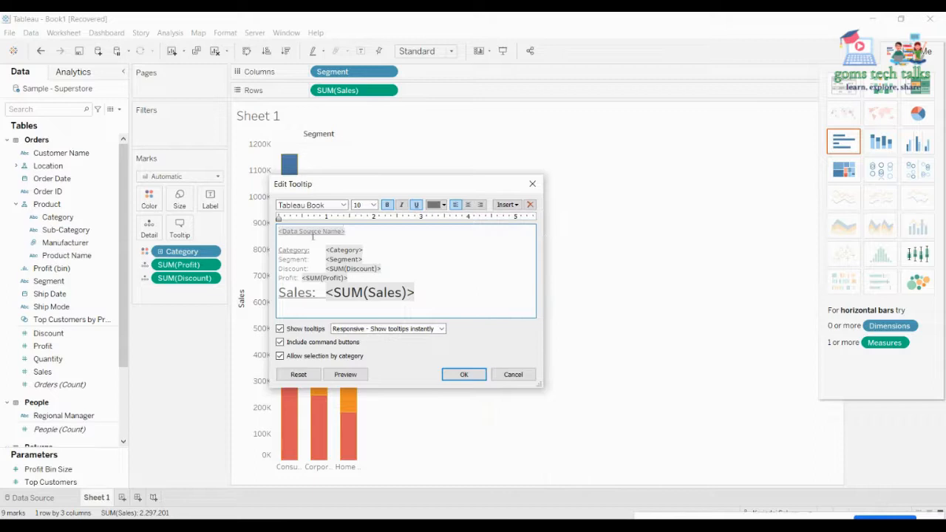
# - Set the data source name line's font size to 12 and preview the tooltip
pyautogui.moveTo(356, 232); pyautogui.dragTo(278, 232)
pyautogui.click(374, 205)
pyautogui.click(363, 248)
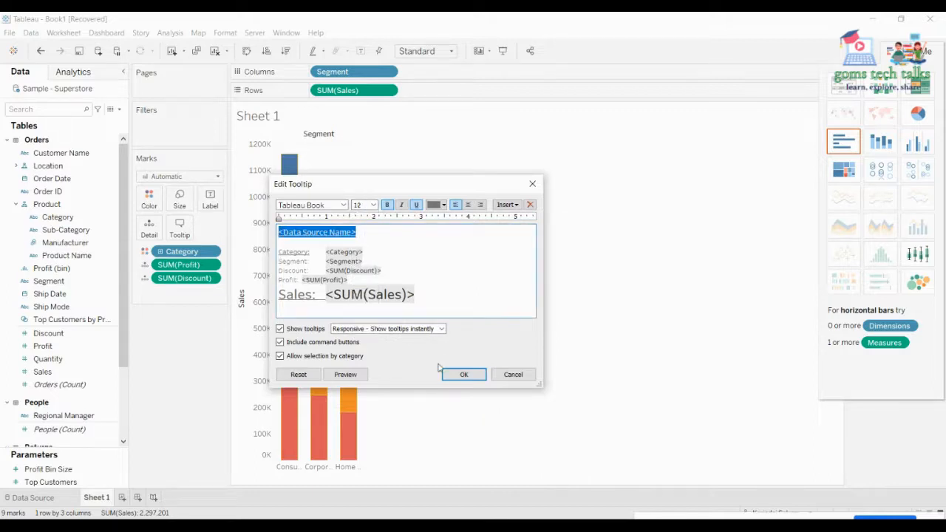
pyautogui.click(346, 375)
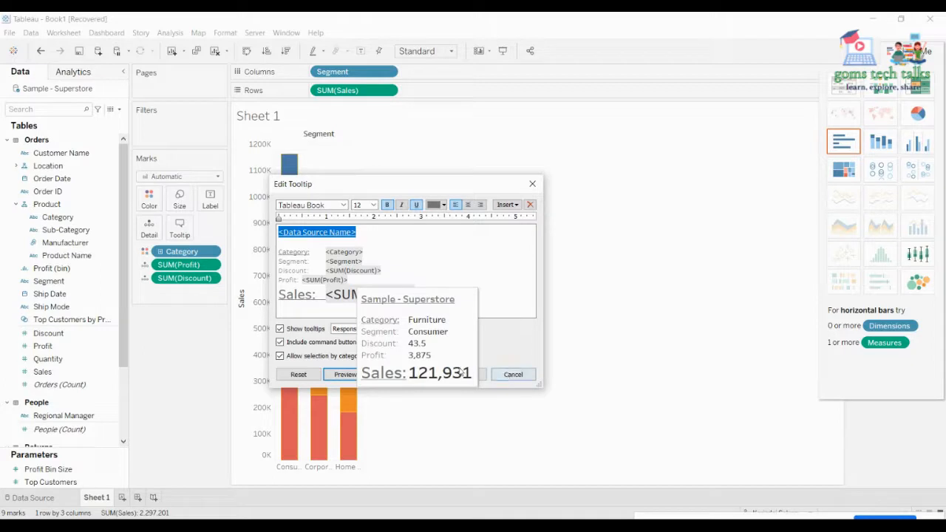
pyautogui.click(495, 300)
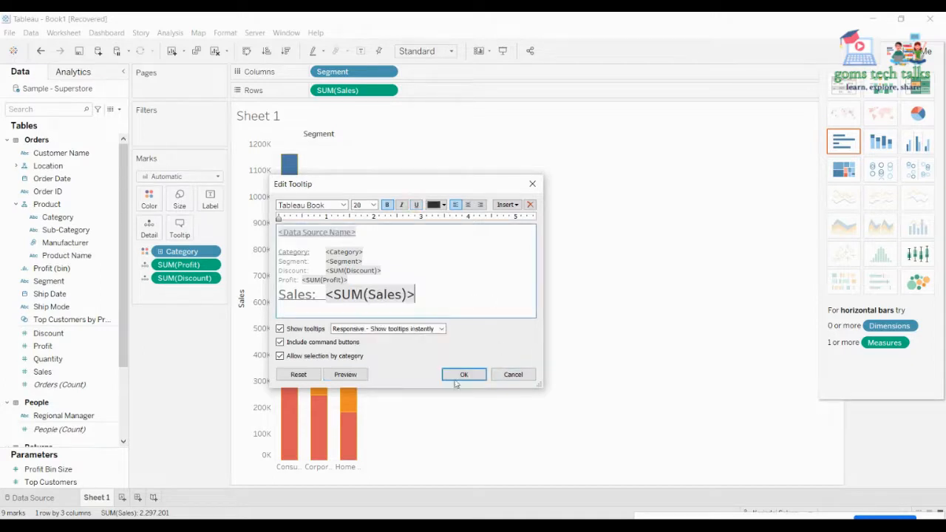
# - Append a period and the Sheet Name field to the tooltip's title line and apply the tooltip
pyautogui.click(397, 234)
pyautogui.click(510, 206)
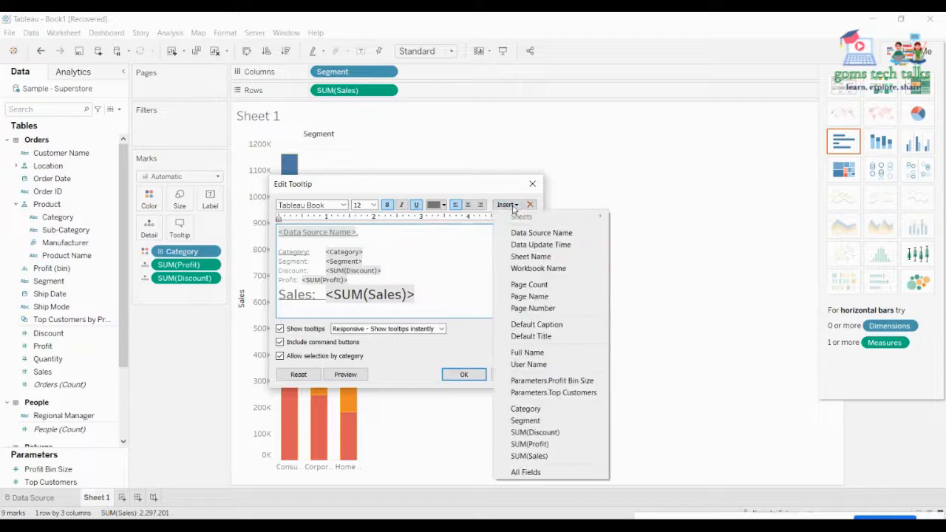
pyautogui.click(525, 258)
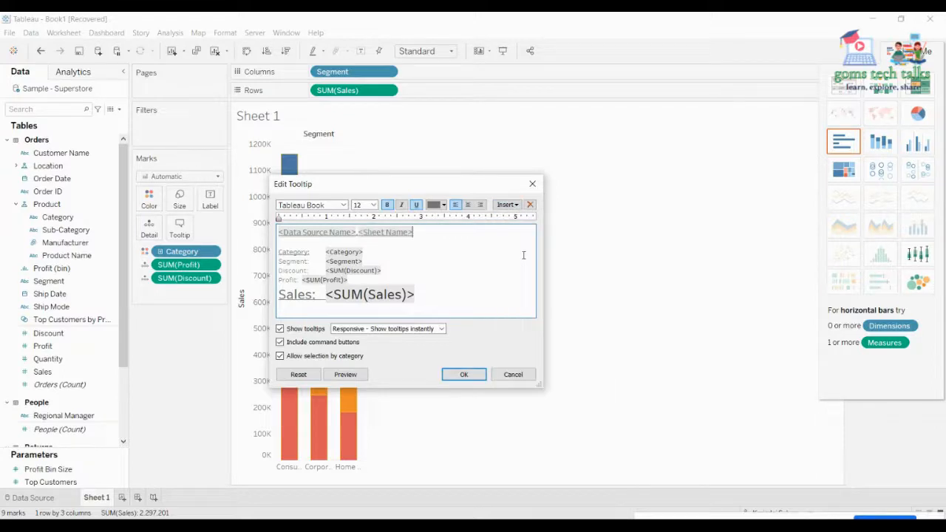
pyautogui.click(459, 374)
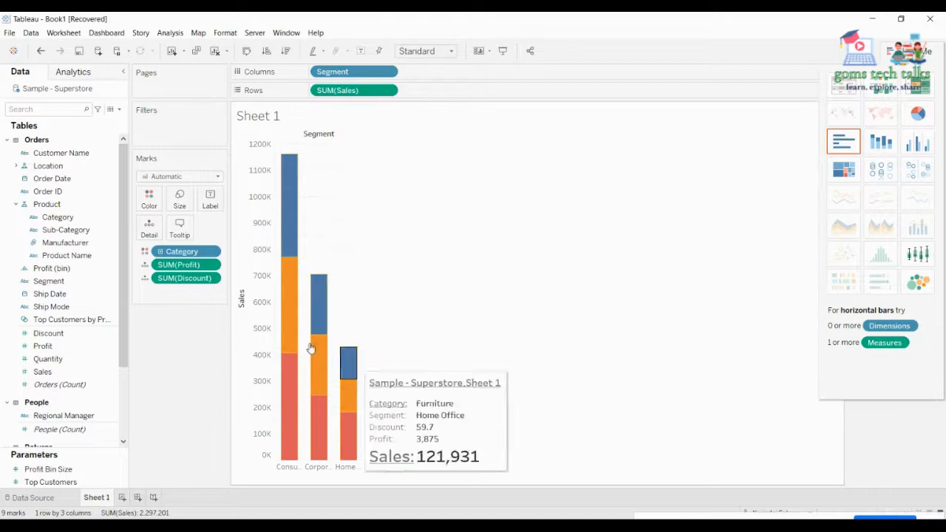
pyautogui.moveTo(291, 312)
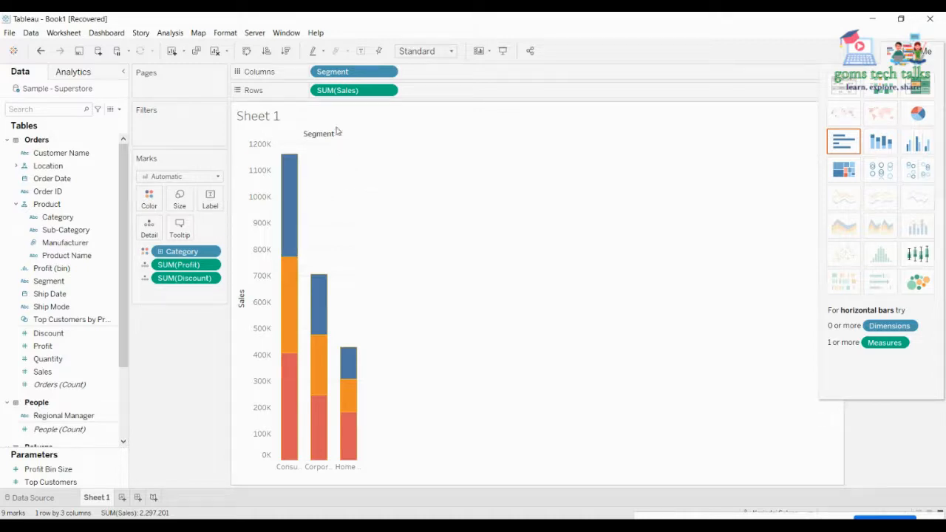
# - Undock the Show Me panel so it floats over the view
pyautogui.moveTo(302, 382)
pyautogui.moveTo(907, 55); pyautogui.dragTo(498, 169)
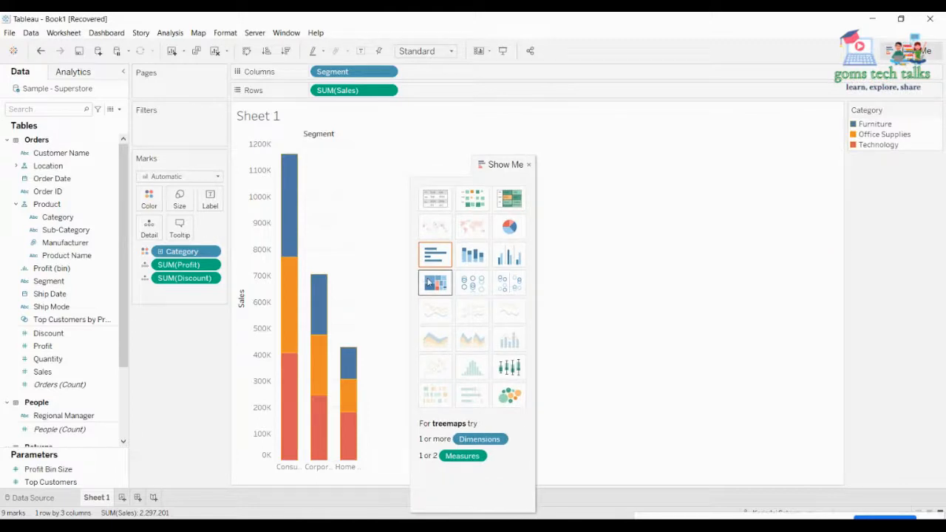
# - Switch the view to a treemap and move the floating Show Me panel to the upper corner of the window
pyautogui.click(429, 283)
pyautogui.moveTo(481, 165); pyautogui.dragTo(931, 40)
pyautogui.moveTo(545, 335)
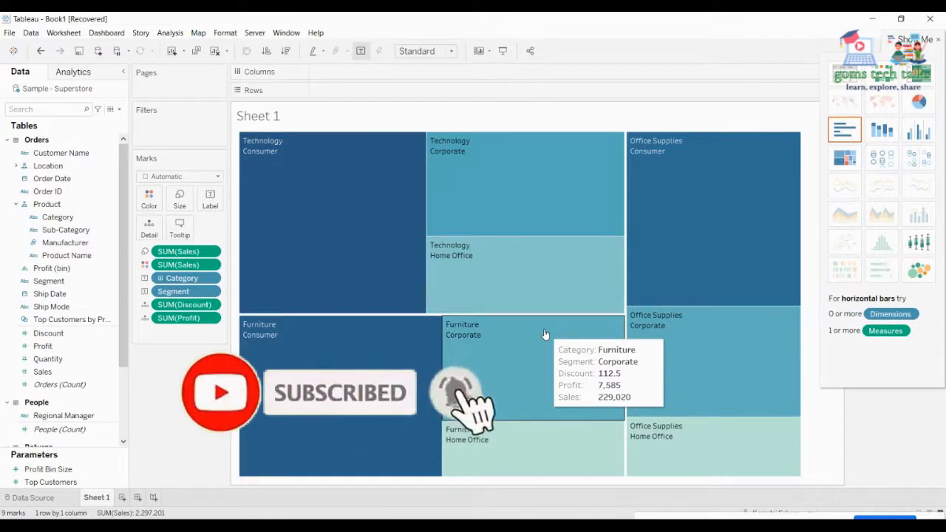
pyautogui.moveTo(466, 279)
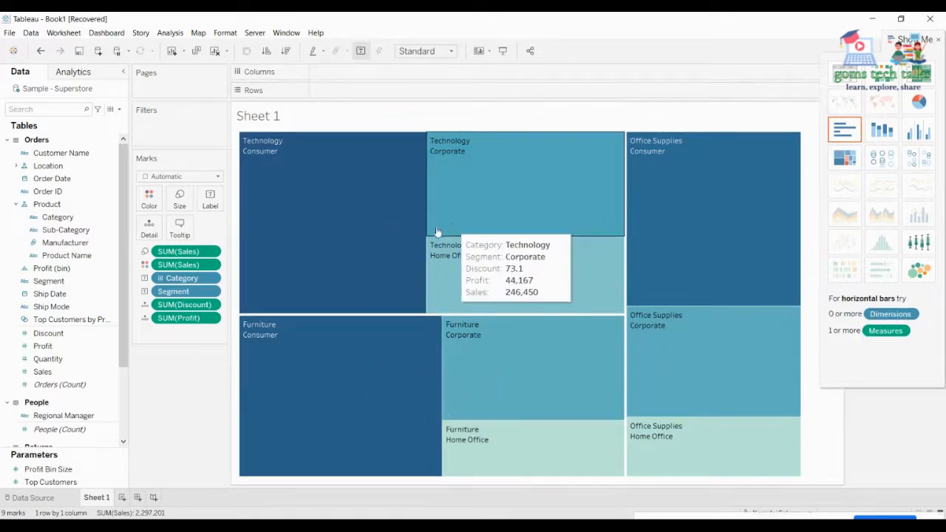
# - Open the color settings for Sales and try several diverging palettes, settling on Orange-Blue Diverging
pyautogui.click(149, 198)
pyautogui.click(171, 237)
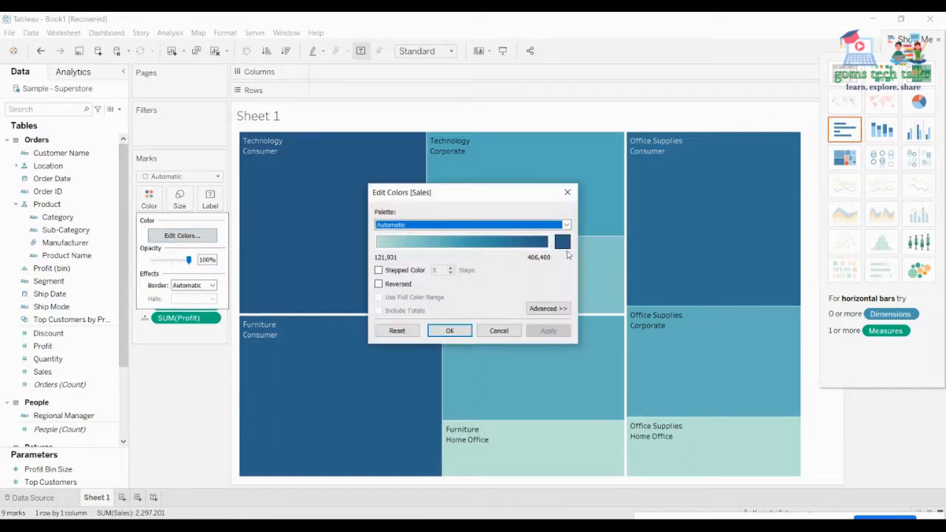
pyautogui.click(453, 225)
pyautogui.click(453, 224)
pyautogui.click(453, 224)
pyautogui.click(409, 382)
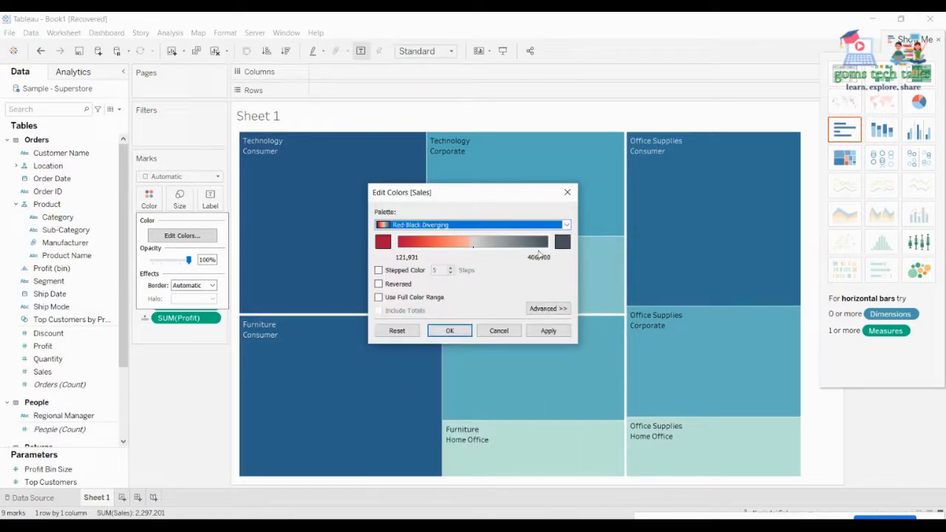
pyautogui.click(535, 225)
pyautogui.click(456, 339)
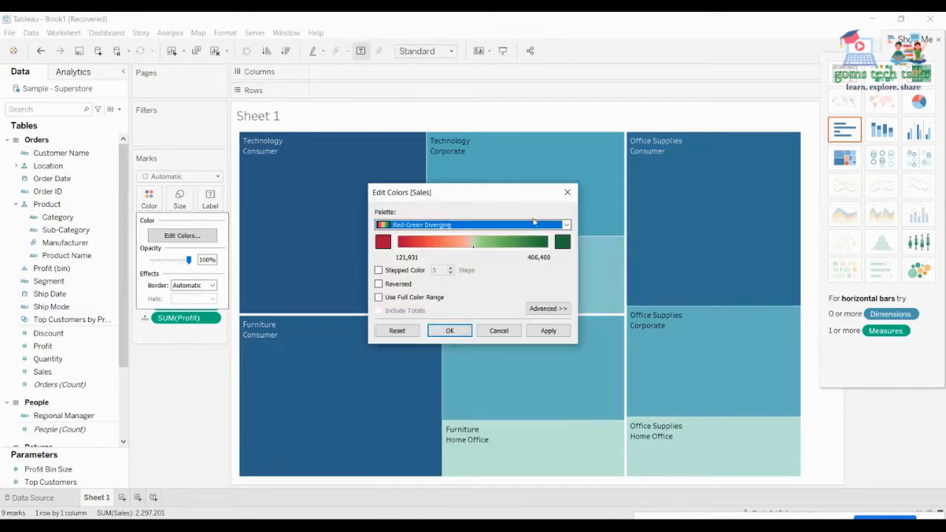
pyautogui.click(536, 225)
pyautogui.click(428, 412)
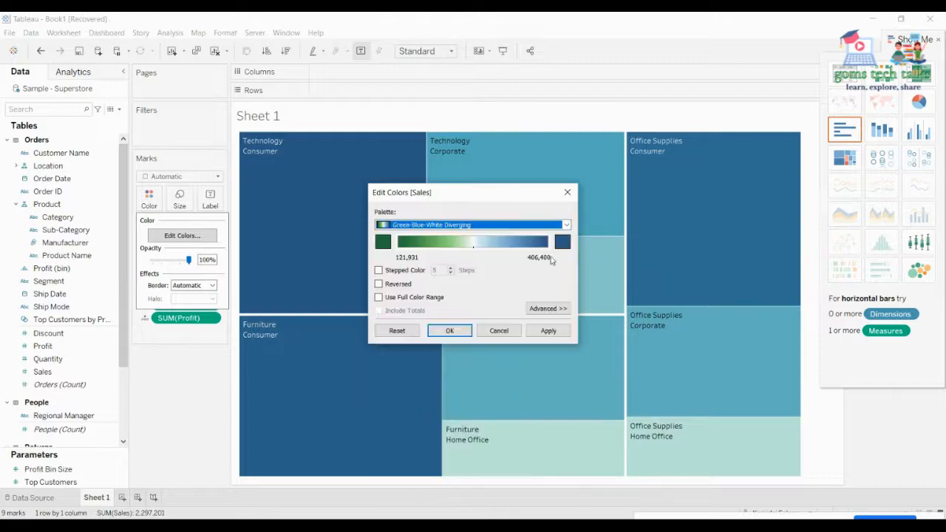
pyautogui.click(543, 225)
pyautogui.click(409, 345)
pyautogui.click(502, 225)
pyautogui.click(427, 324)
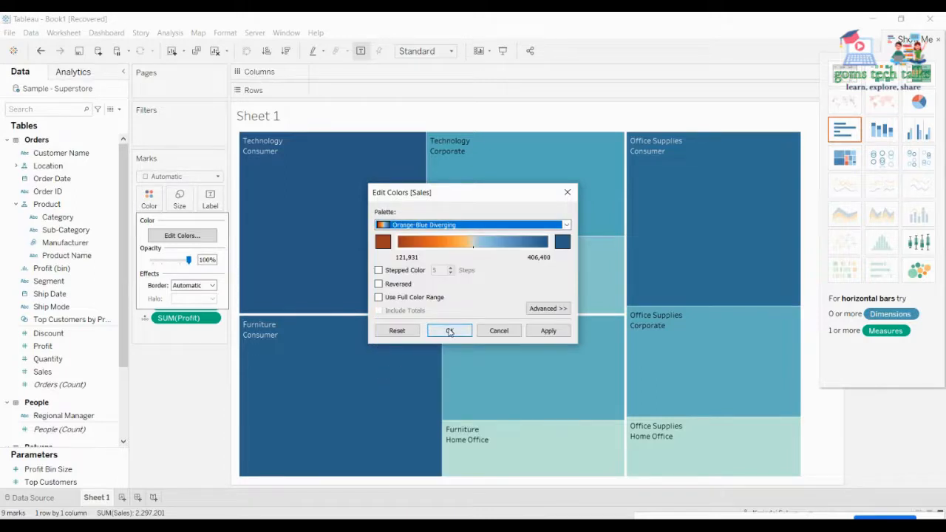
# - Turn on stepped color with 6 steps, reverse the palette, use the full color range, and apply the colors
pyautogui.click(378, 270)
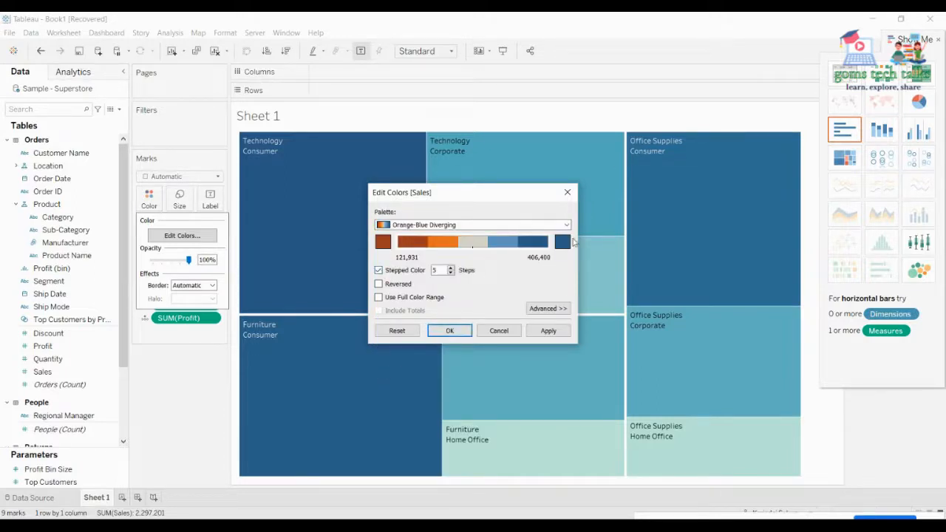
pyautogui.click(450, 273)
pyautogui.click(451, 273)
pyautogui.click(451, 273)
pyautogui.click(451, 266)
pyautogui.click(451, 267)
pyautogui.click(451, 266)
pyautogui.click(450, 267)
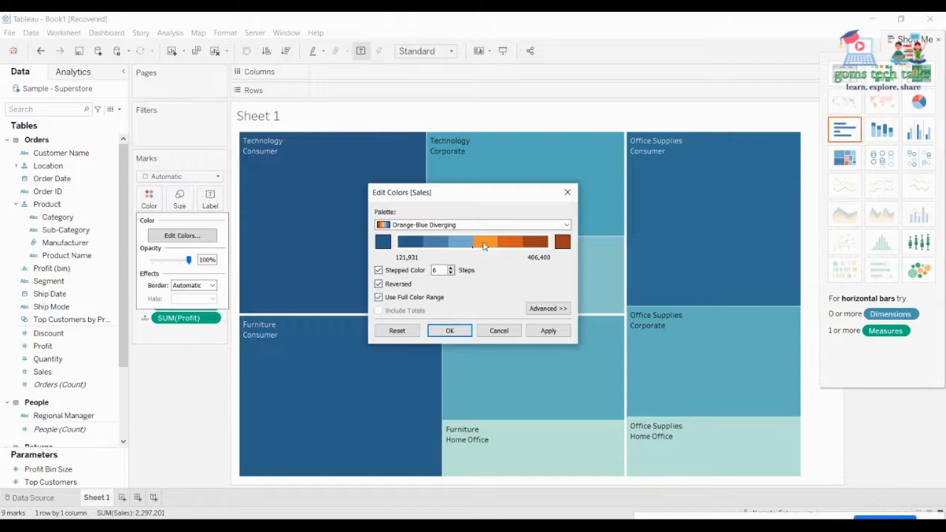
pyautogui.click(450, 330)
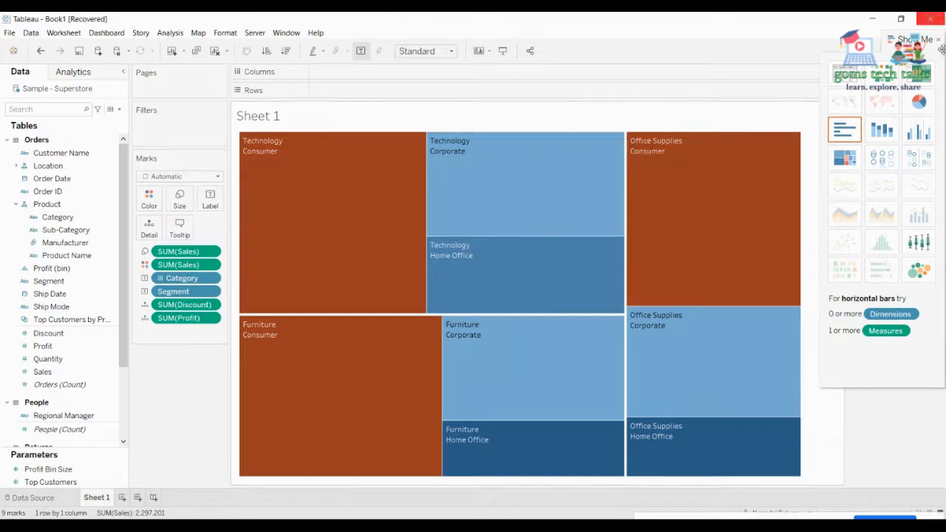
# - Rename the worksheet to Simple
pyautogui.moveTo(904, 47); pyautogui.dragTo(917, 82)
pyautogui.click(68, 359)
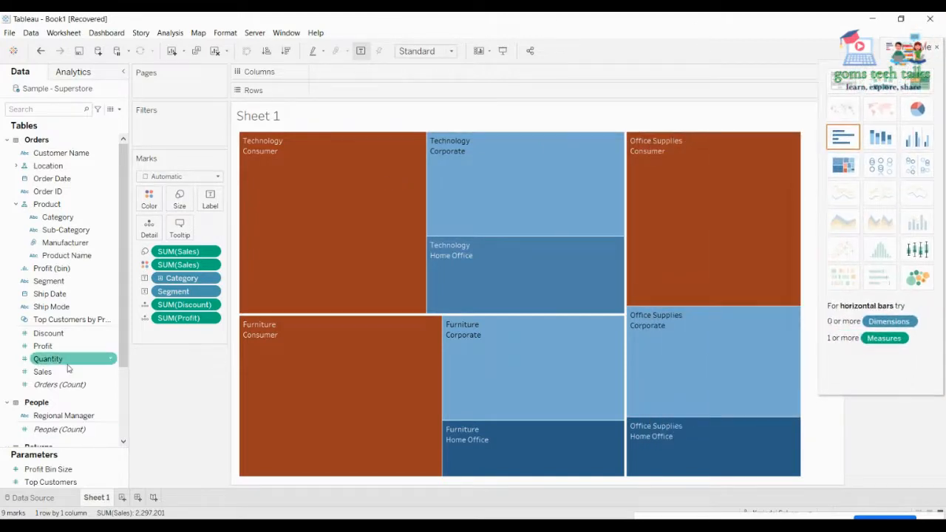
pyautogui.rightClick(92, 501)
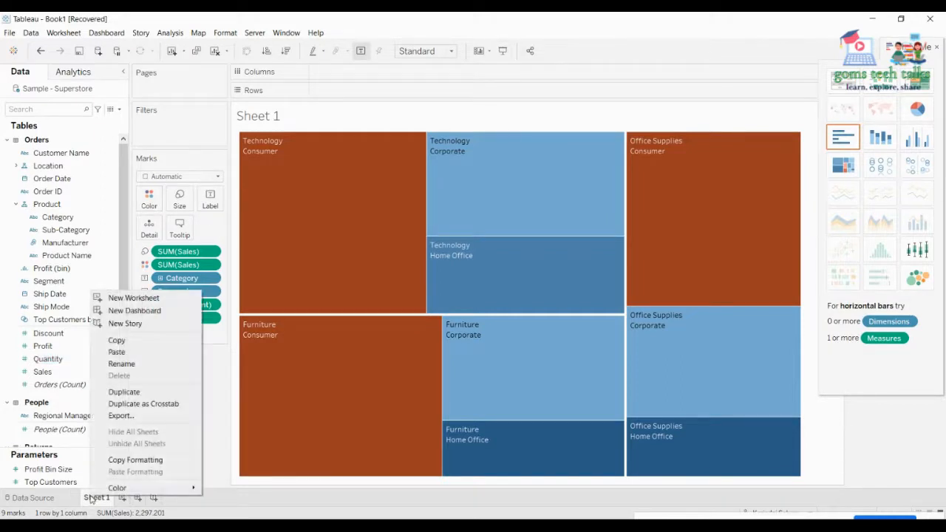
pyautogui.click(149, 364)
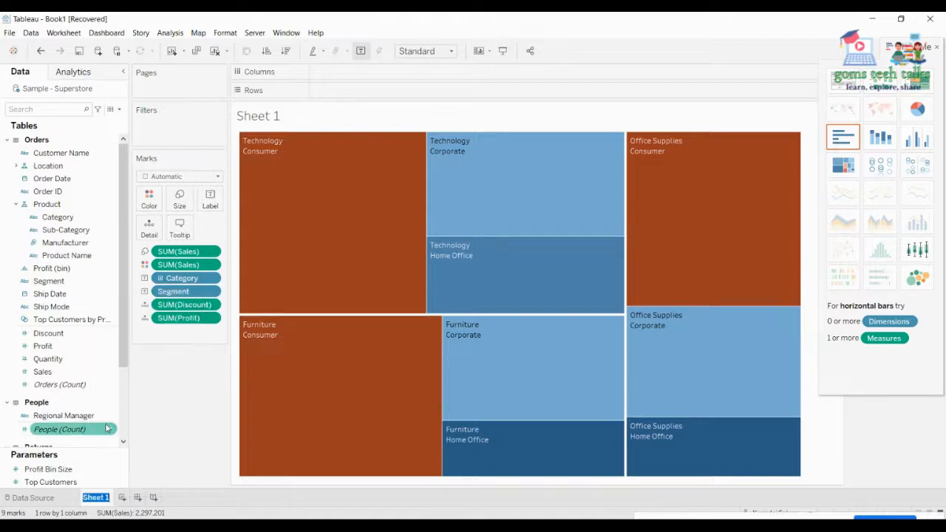
pyautogui.write('Simple')
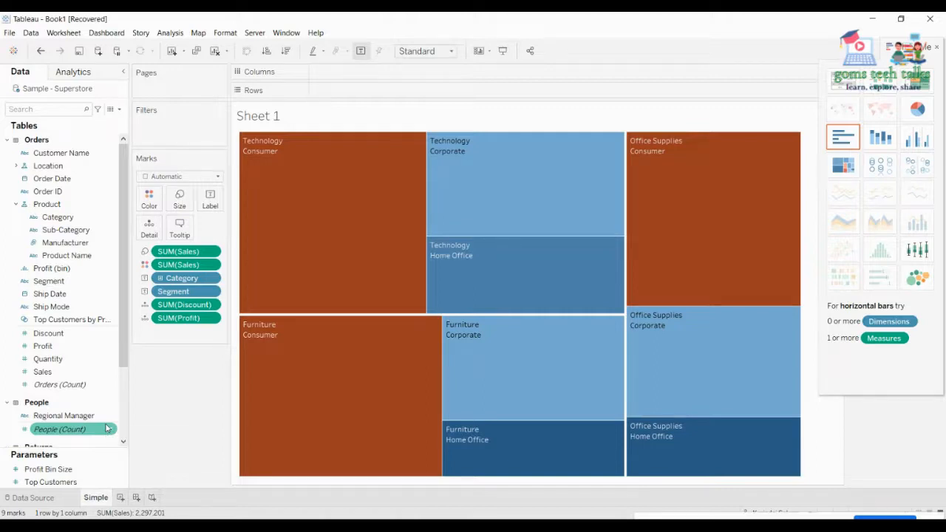
pyautogui.press('Return')
pyautogui.moveTo(608, 231)
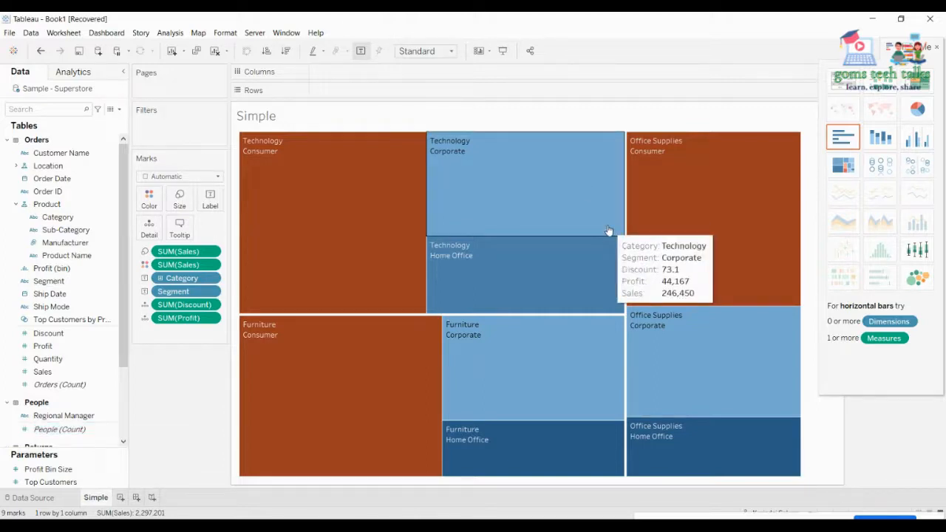